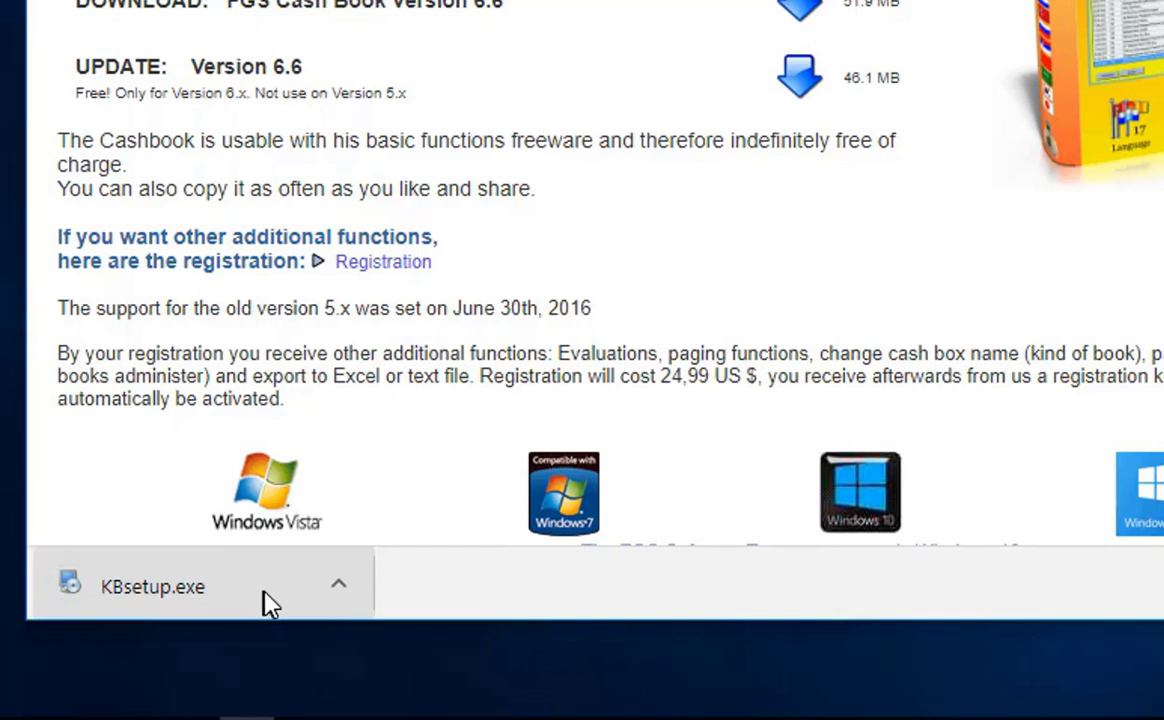
# - Launch KBsetup from the Downloads folder and close the Chrome window
pyautogui.click(339, 588)
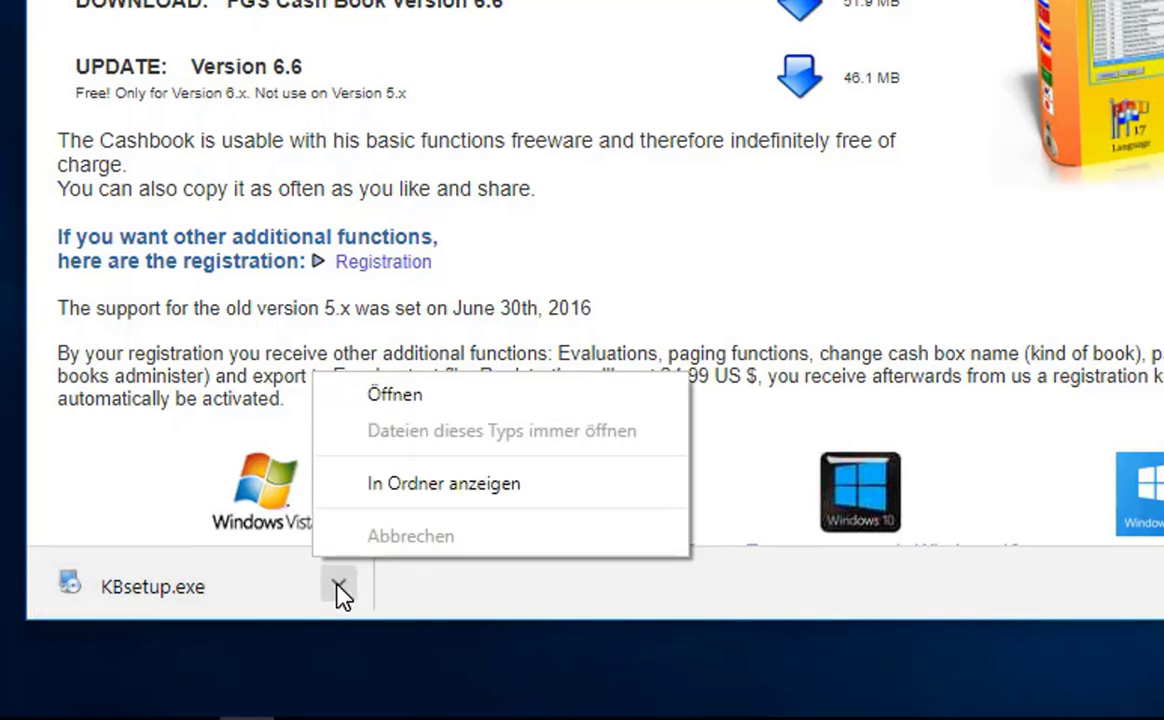
pyautogui.click(381, 491)
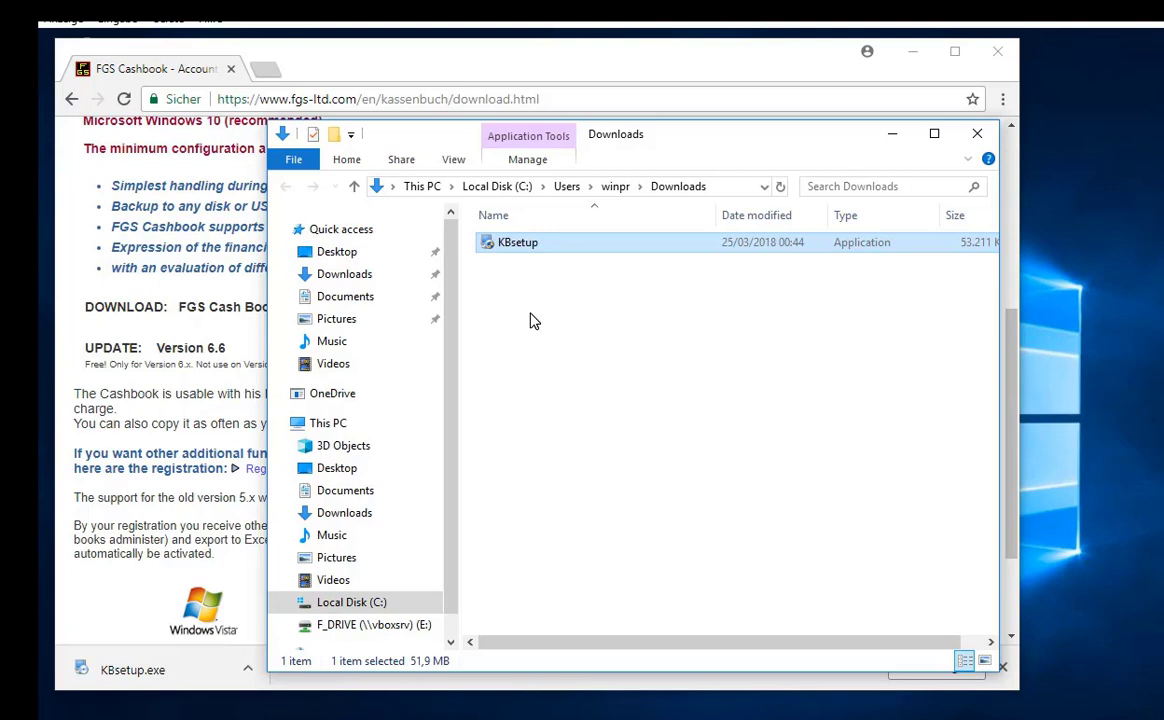
pyautogui.doubleClick(518, 246)
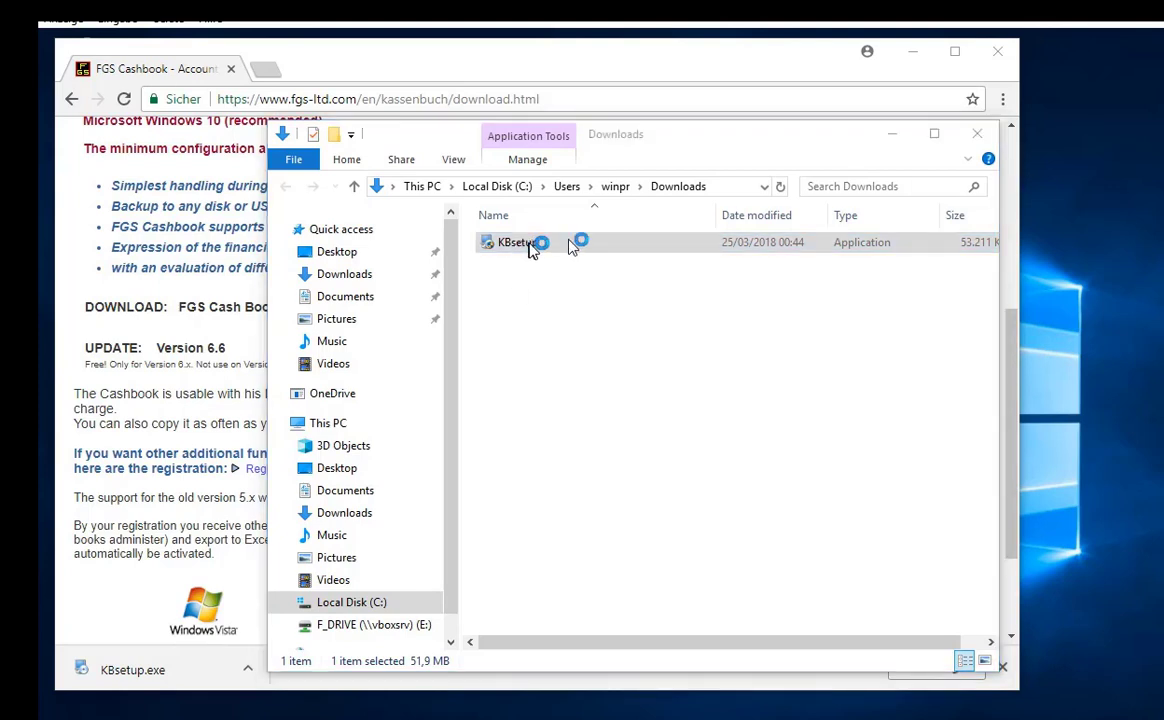
pyautogui.click(900, 56)
pyautogui.click(1001, 56)
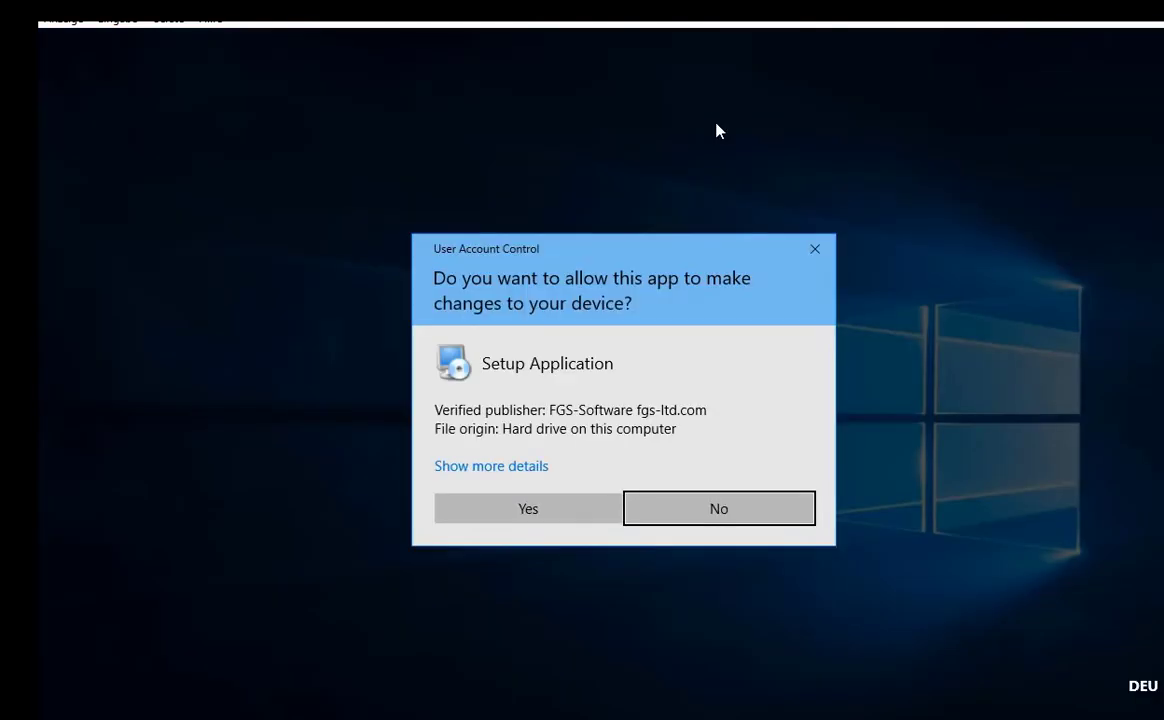
# - Allow the setup, accept the licence agreement and install FGS_Cashbook 6.6 through to Beenden
pyautogui.click(527, 506)
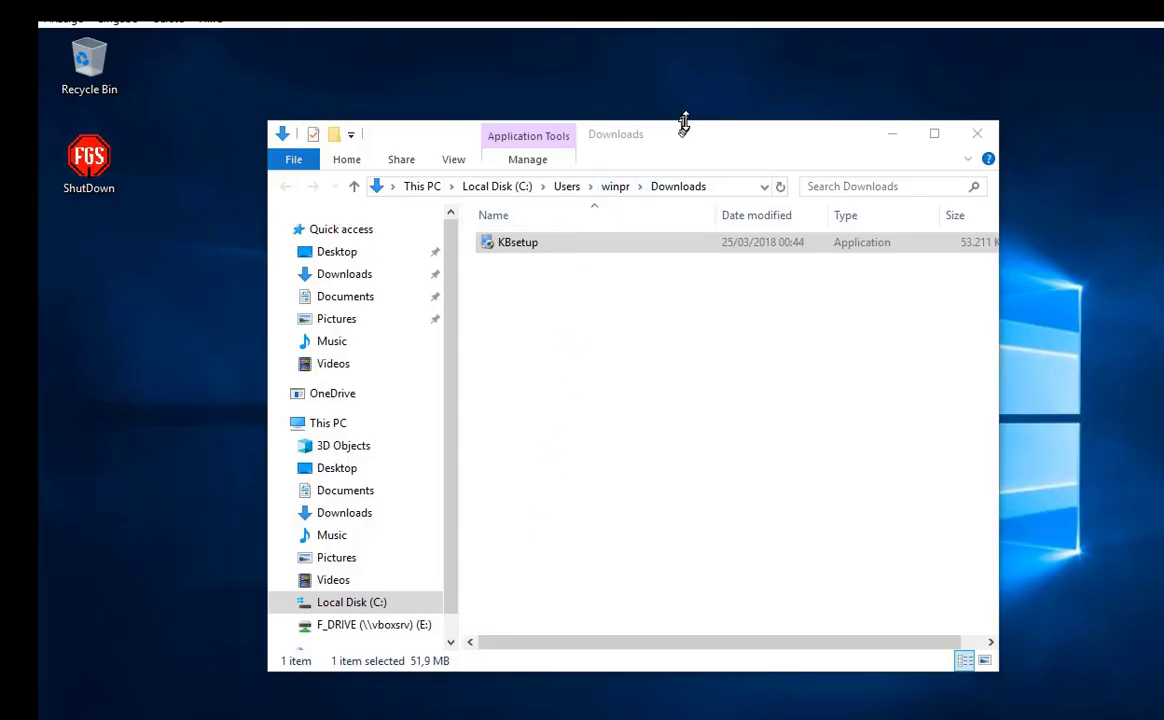
pyautogui.moveTo(685, 122); pyautogui.dragTo(516, 261)
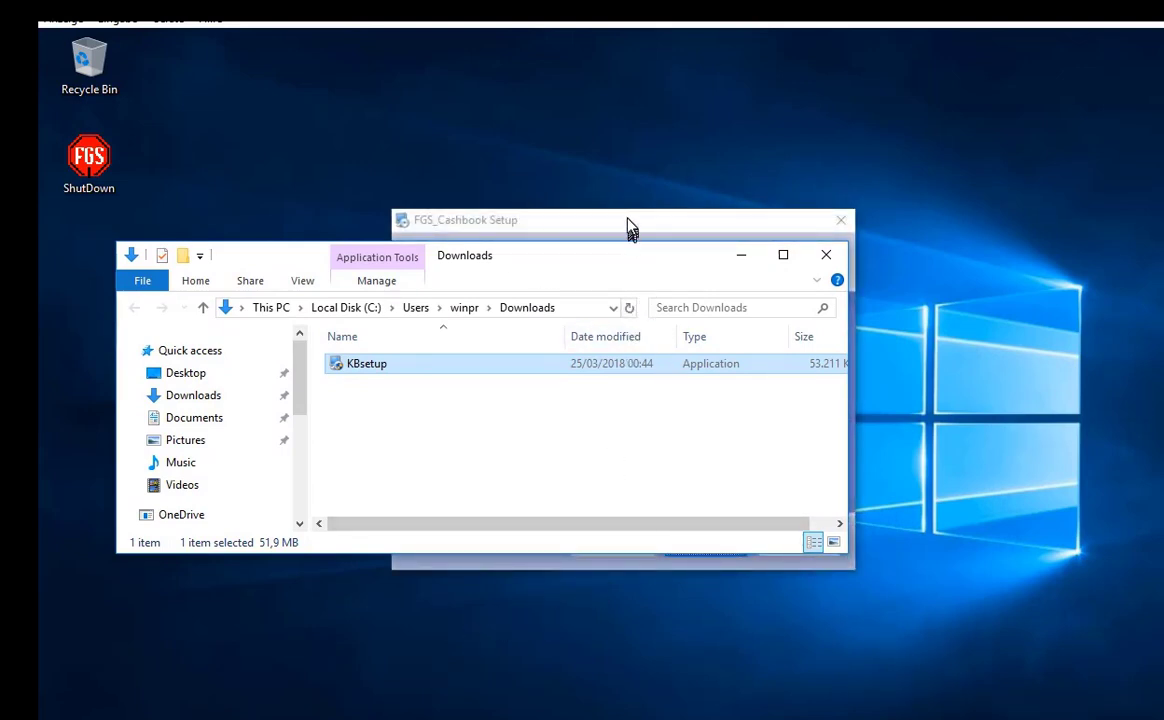
pyautogui.click(630, 228)
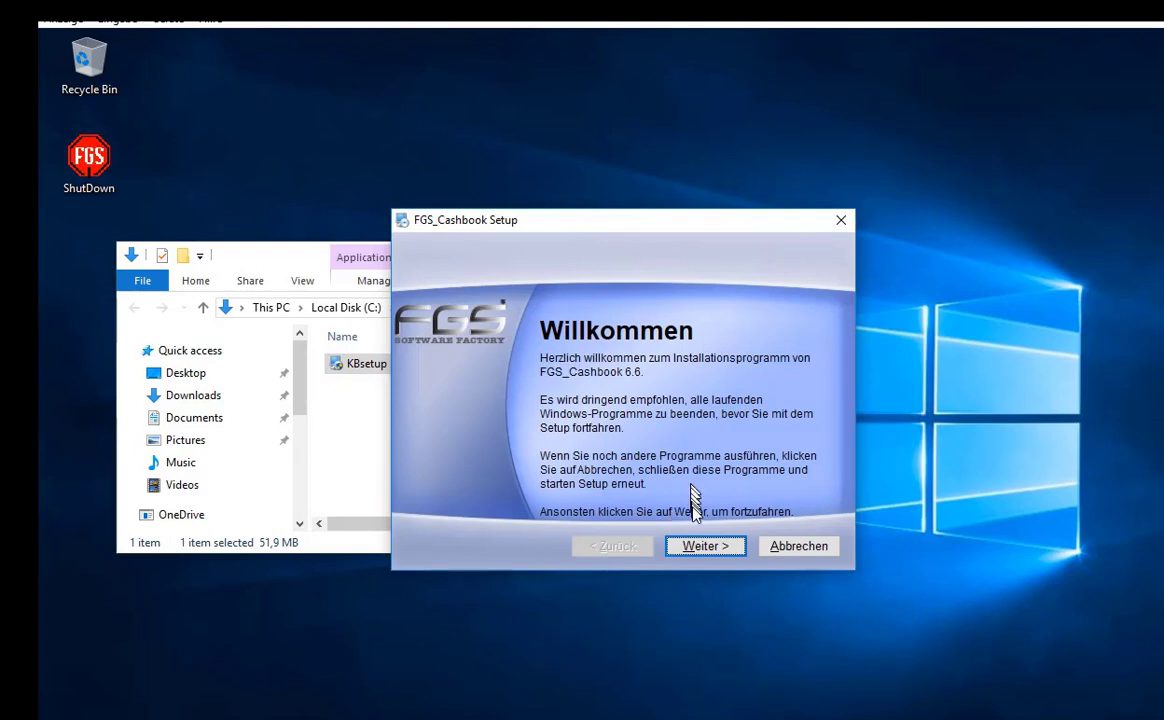
pyautogui.click(686, 552)
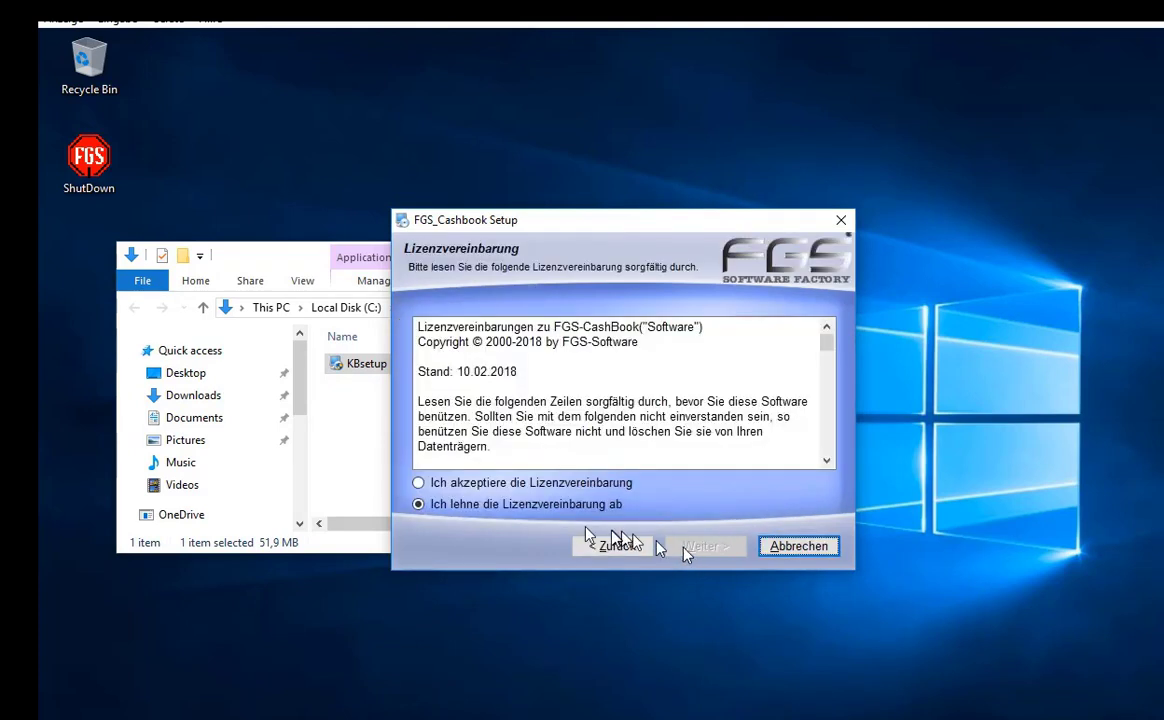
pyautogui.click(546, 483)
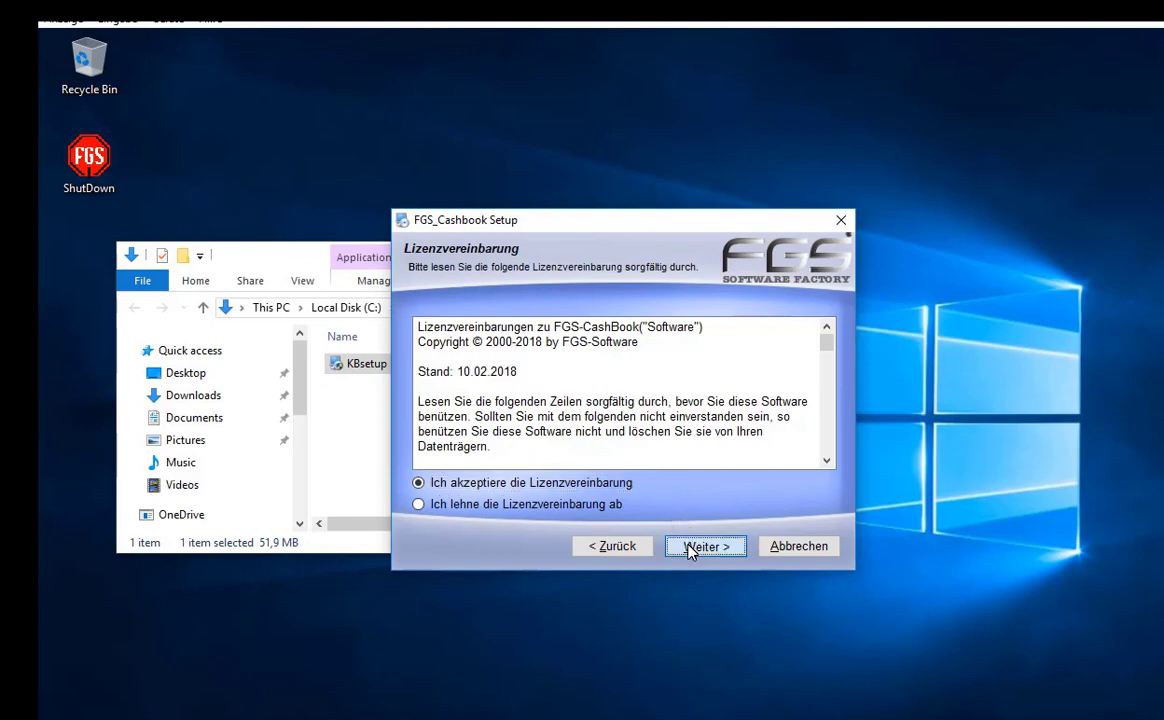
pyautogui.click(700, 546)
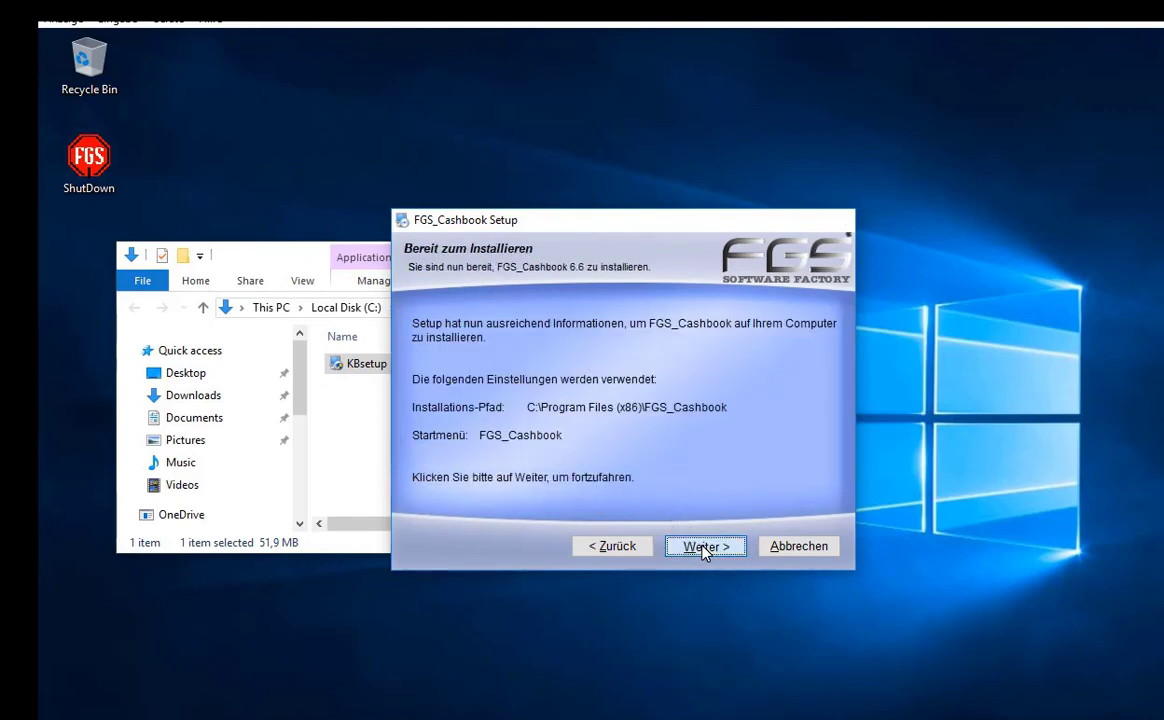
pyautogui.click(704, 548)
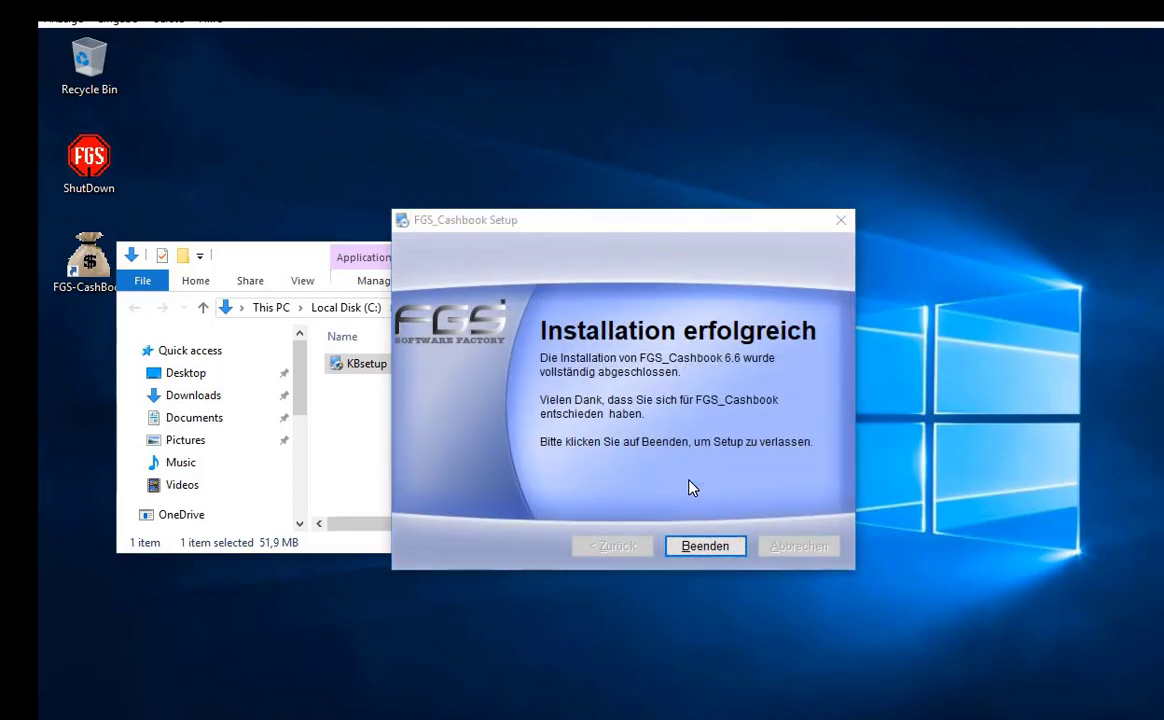
pyautogui.click(703, 547)
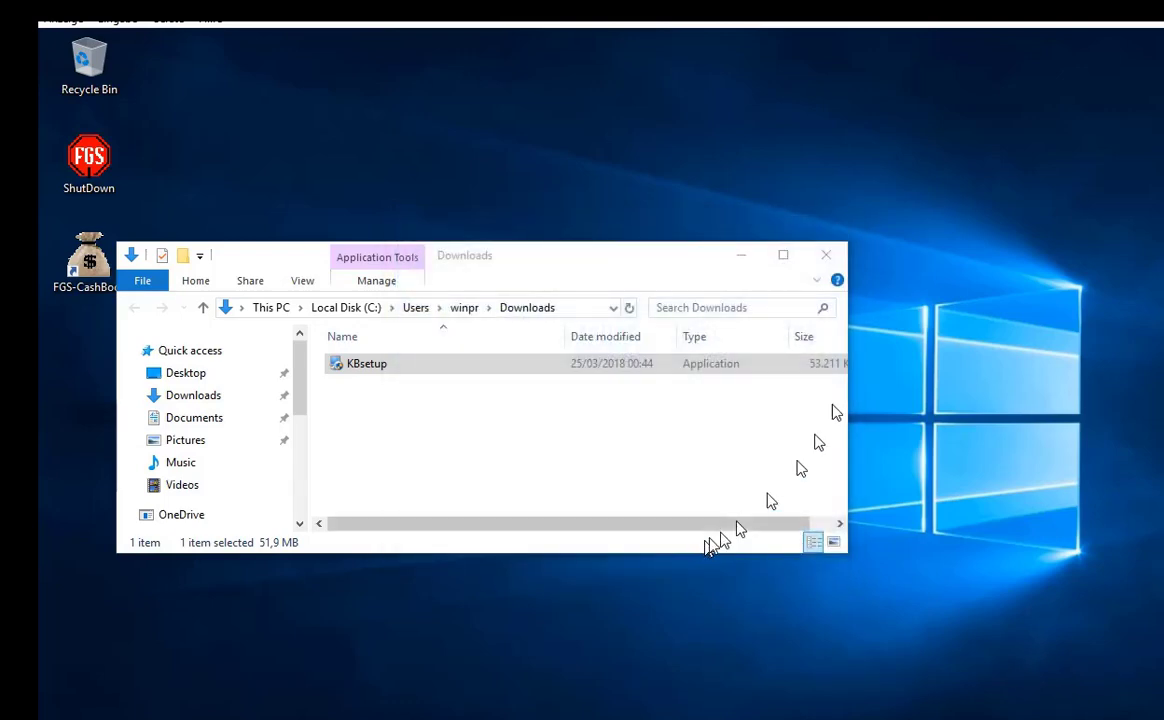
# - Close the Downloads folder and launch FGS-CashBook from its desktop shortcut
pyautogui.click(826, 256)
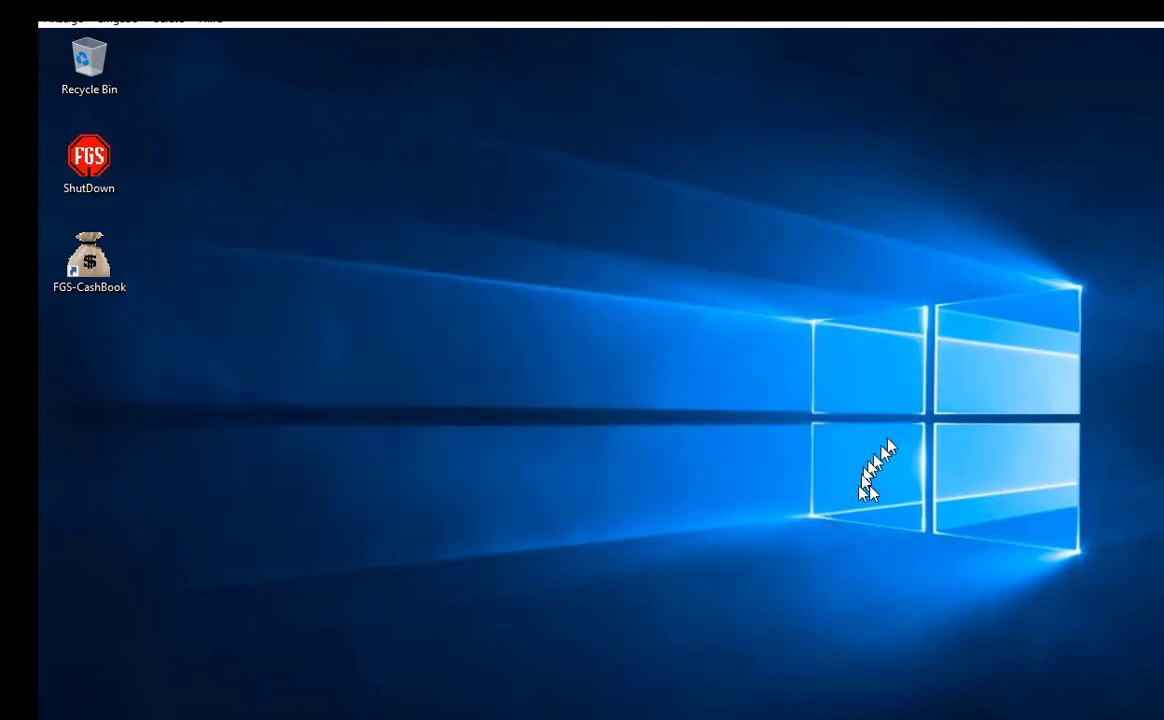
pyautogui.doubleClick(82, 262)
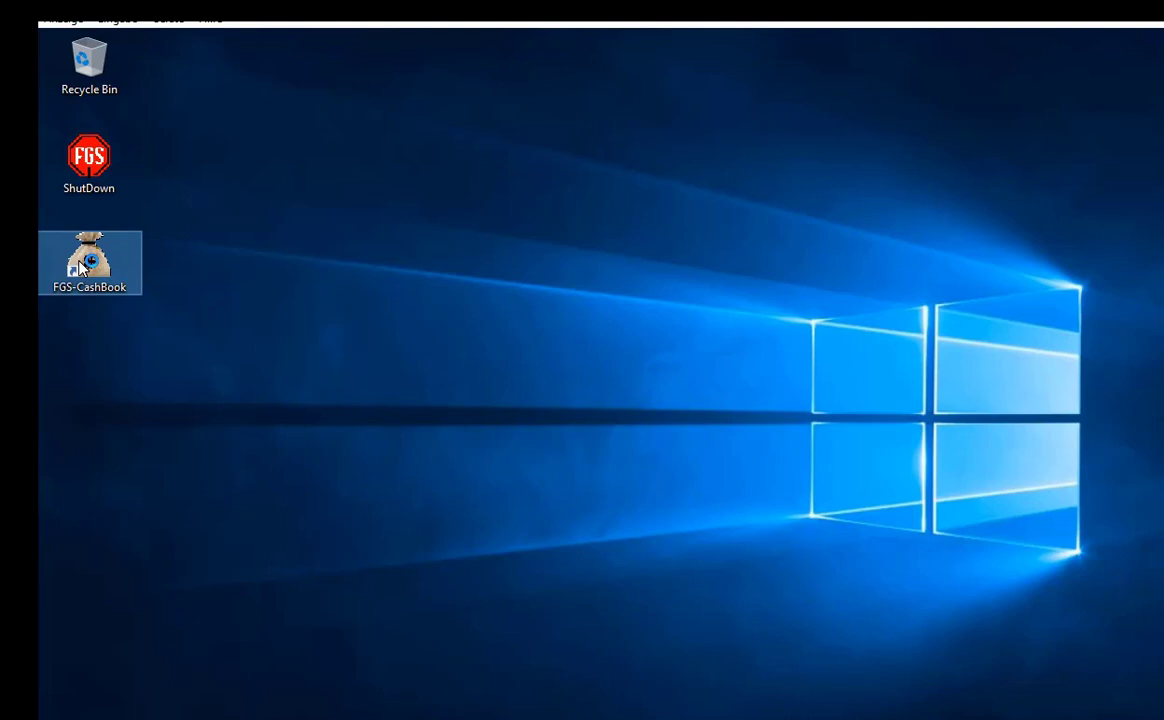
pyautogui.doubleClick(82, 265)
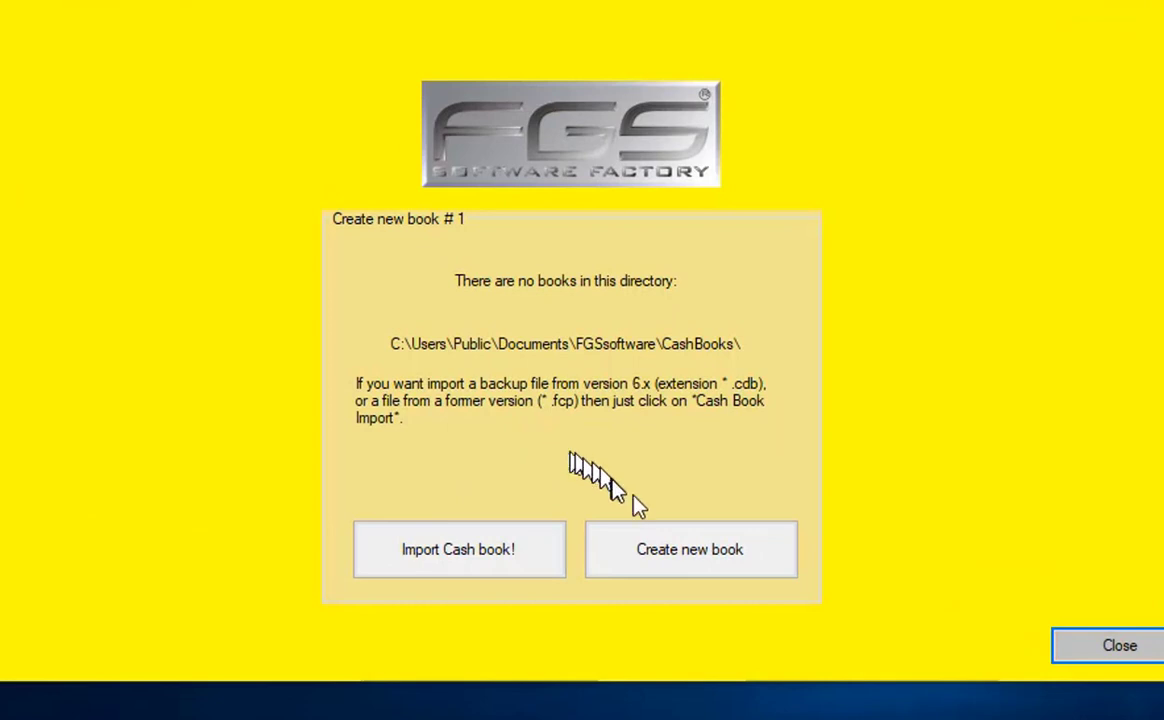
# - Start a new book and enter the owner's first name, last name and e-mail address
pyautogui.click(678, 576)
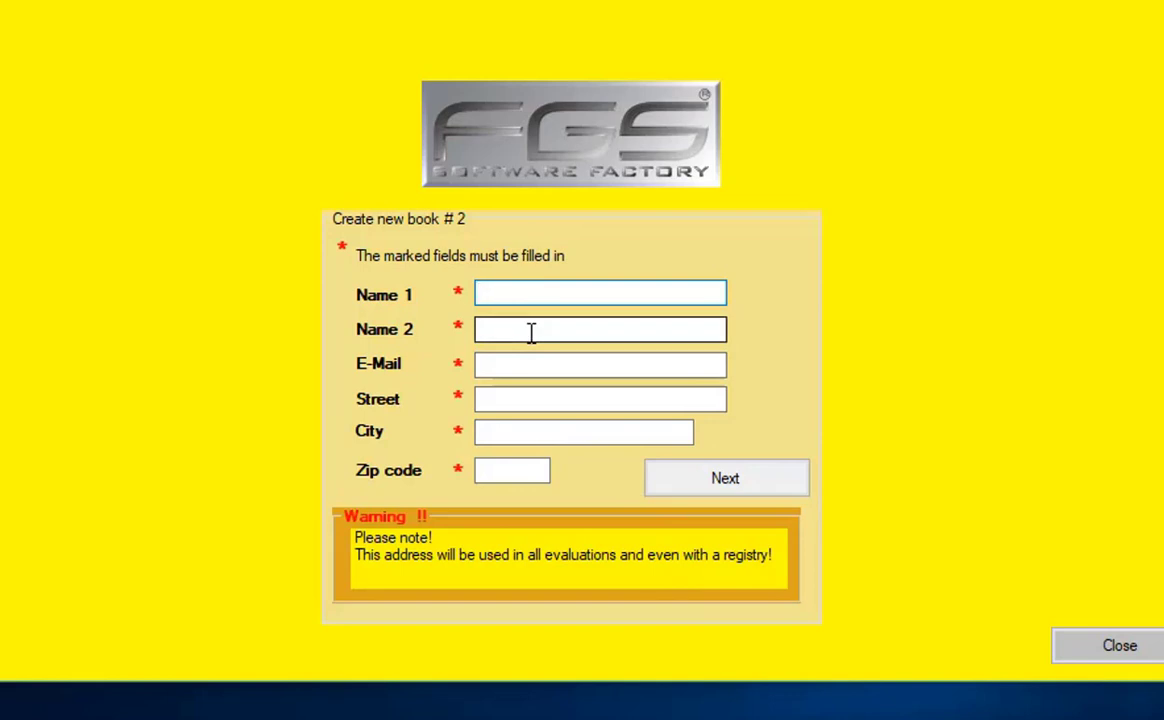
pyautogui.click(531, 333)
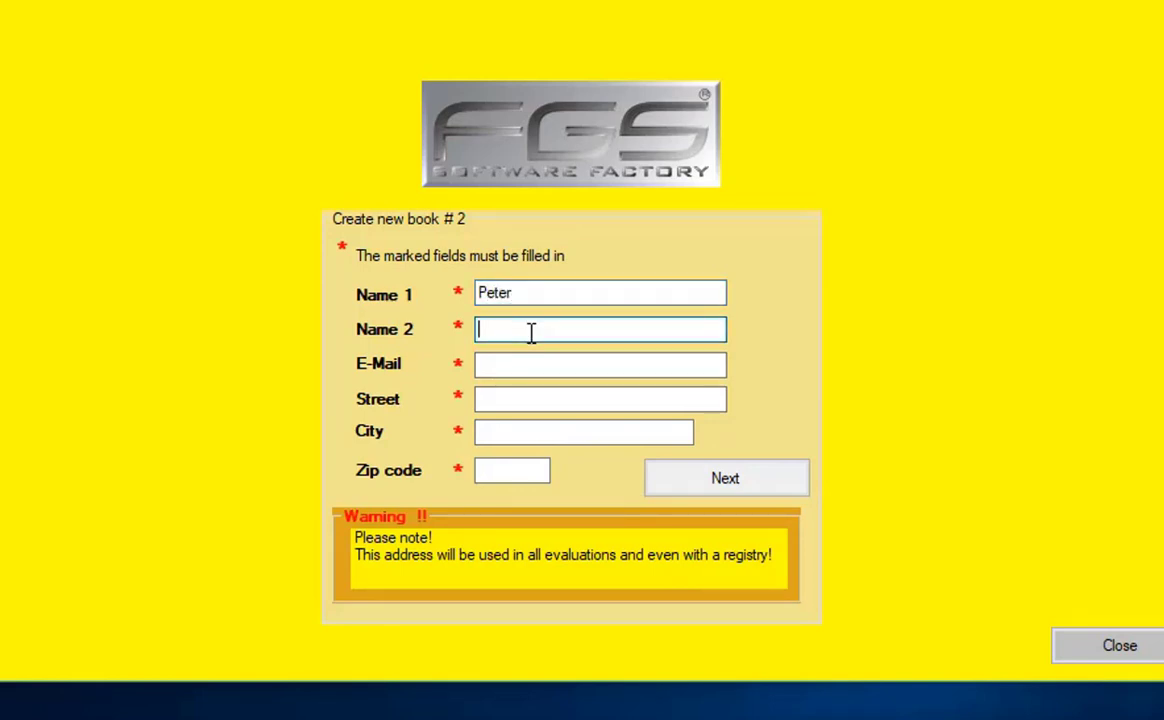
pyautogui.press('Tab')
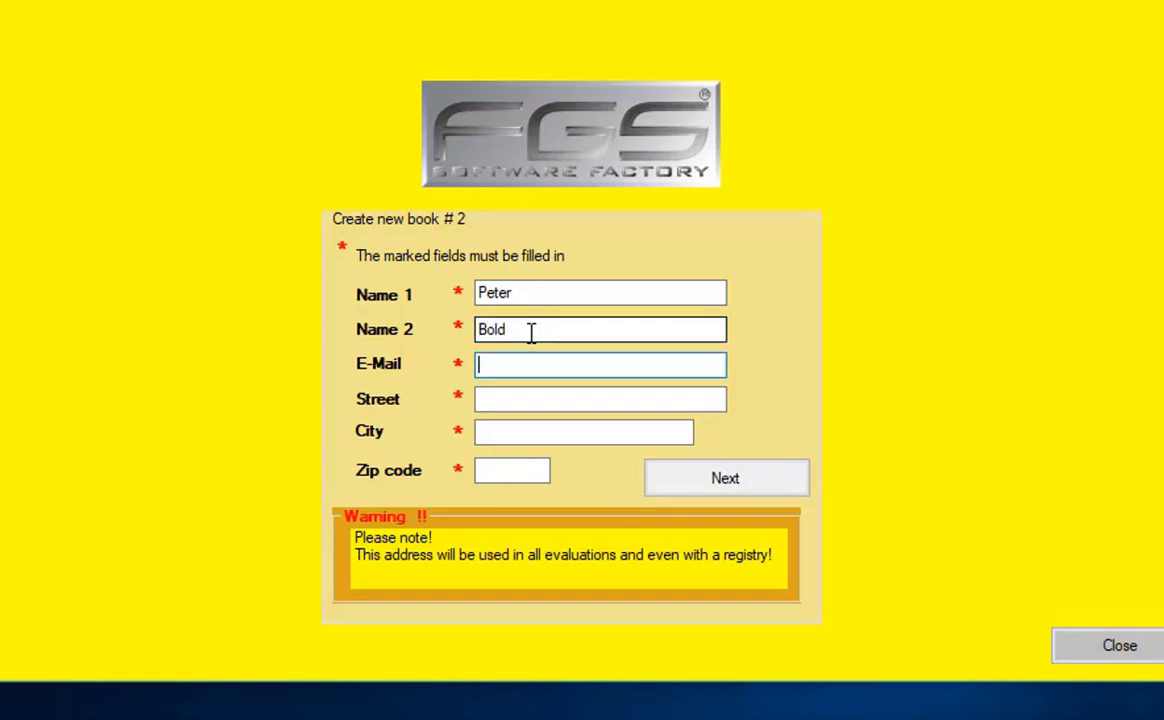
# - Enter the owner's street, city and zip code, then continue to database naming
pyautogui.press('Tab')
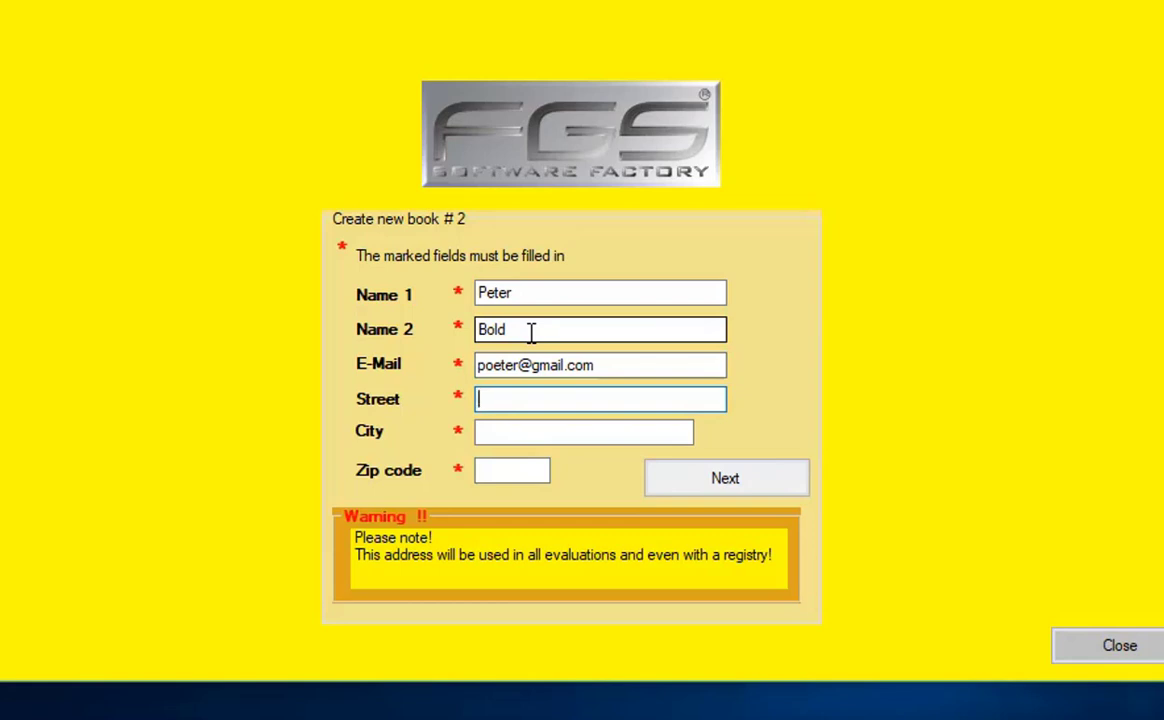
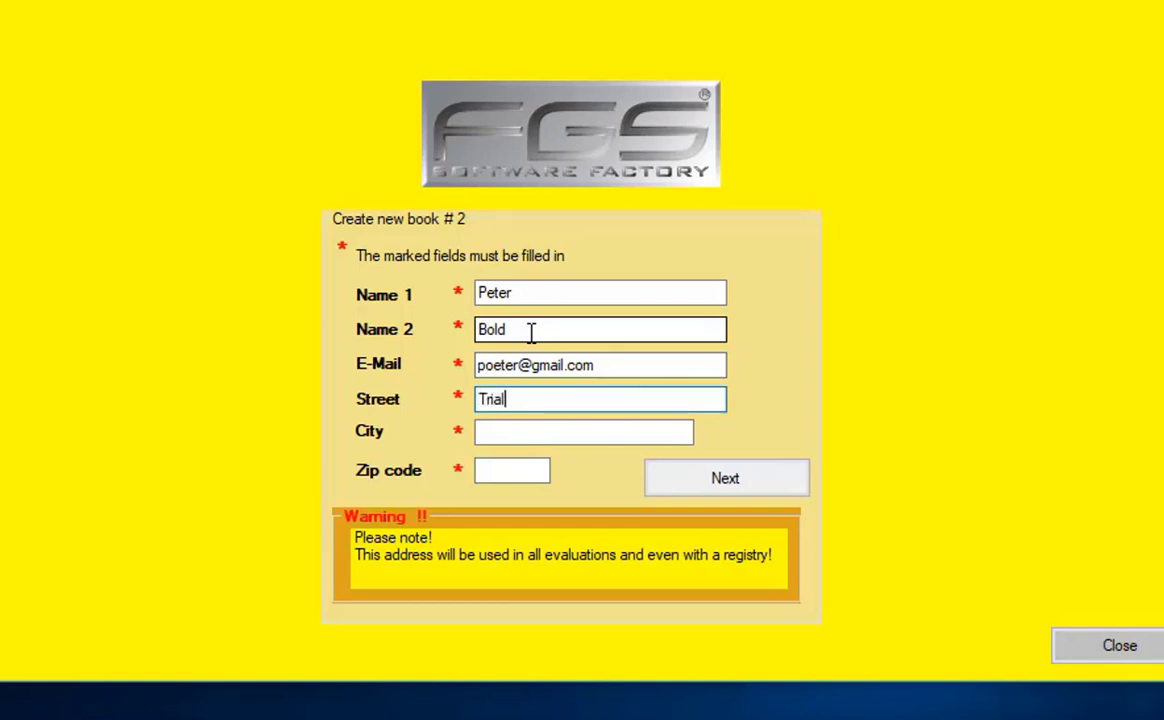
pyautogui.press('Tab')
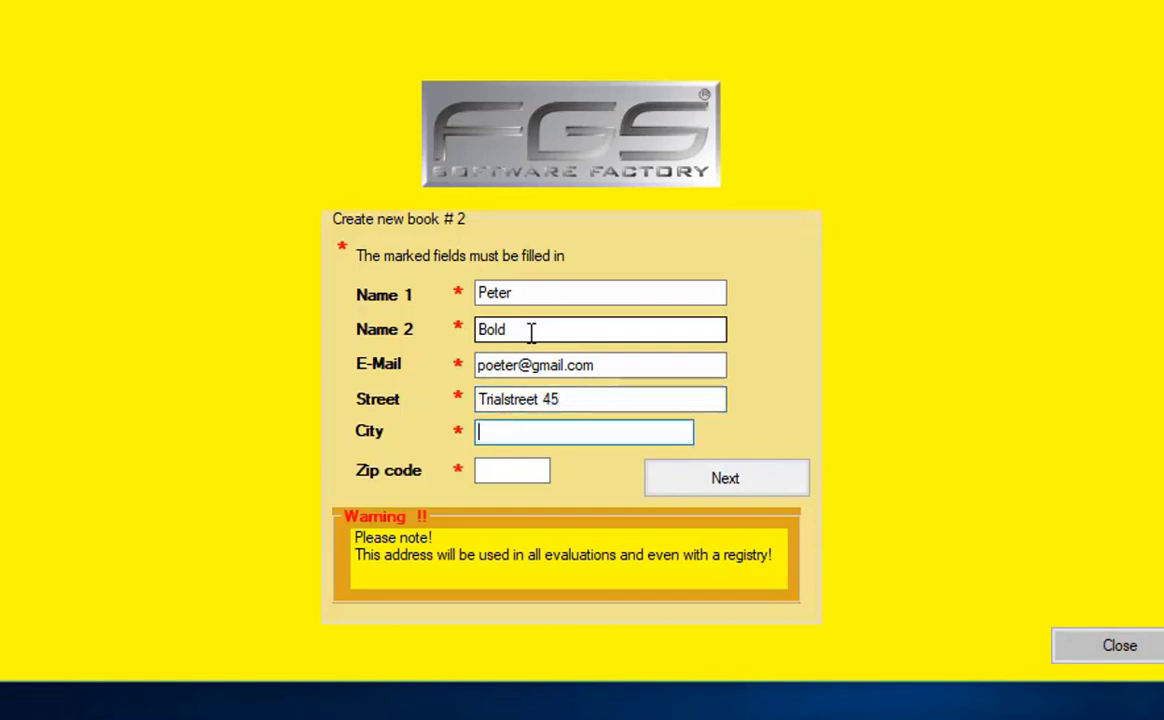
pyautogui.write('New Yo')
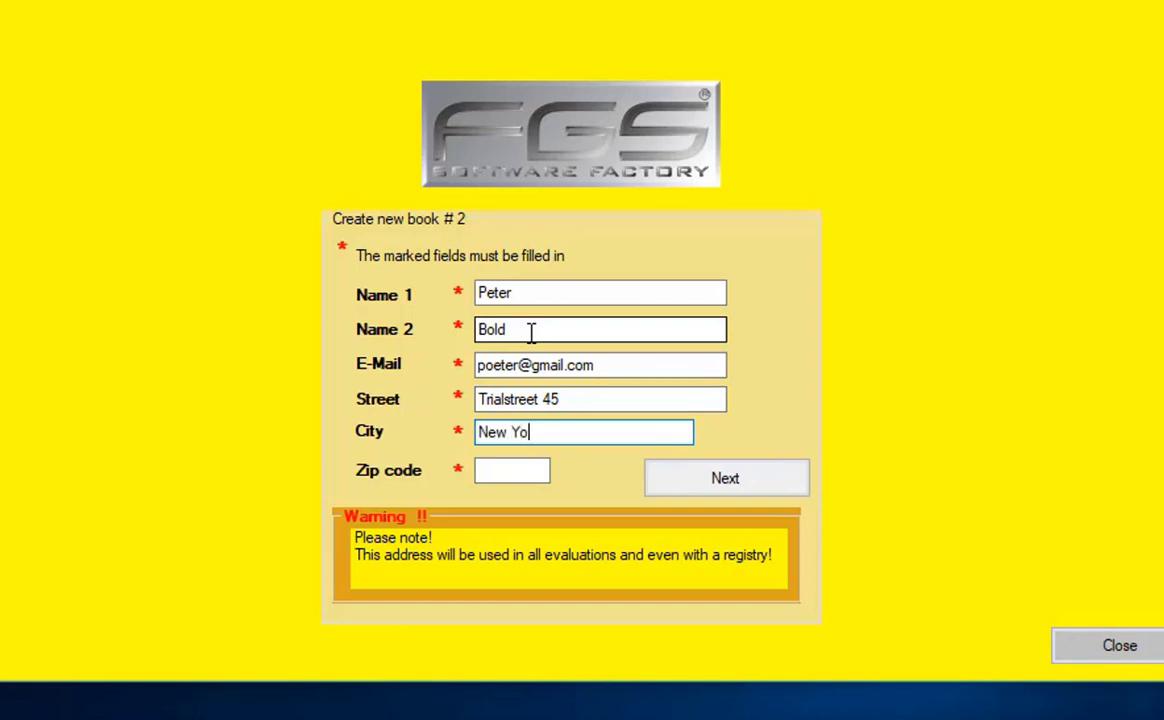
pyautogui.write('rk')
pyautogui.press('Tab')
pyautogui.write('123456')
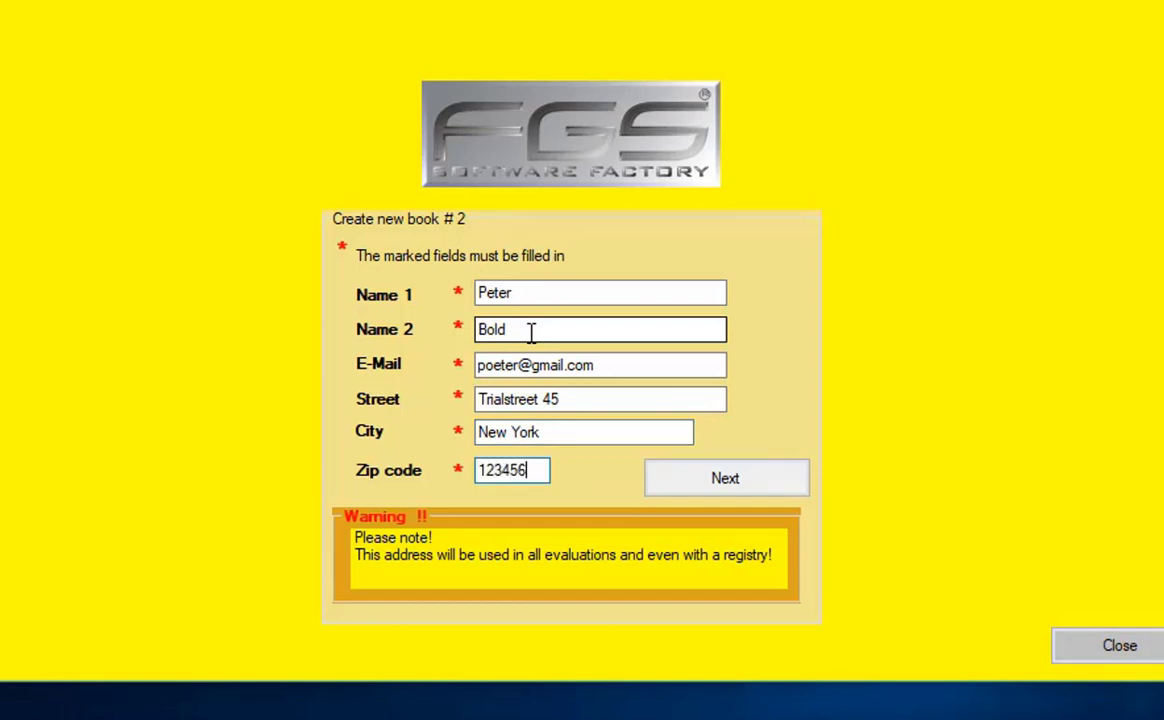
pyautogui.press('Tab')
pyautogui.press('Return')
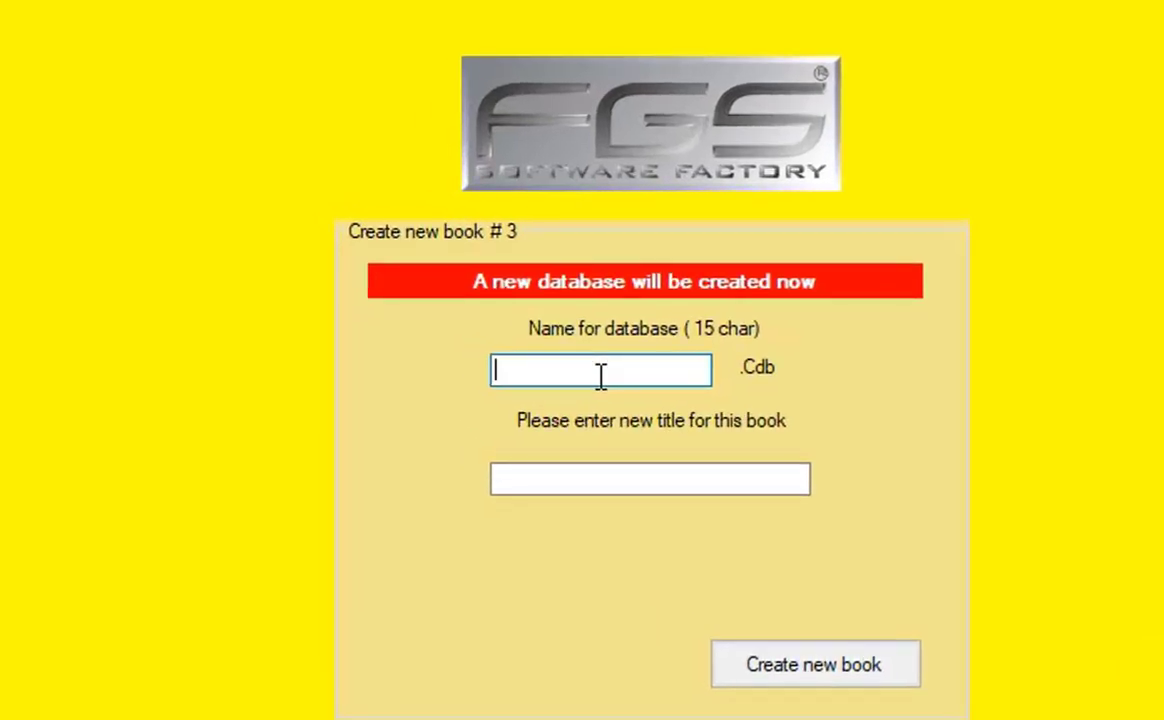
# - Create the book with database name 2018 and title 'Cash Book 2018'
pyautogui.write('2018')
pyautogui.press('Tab')
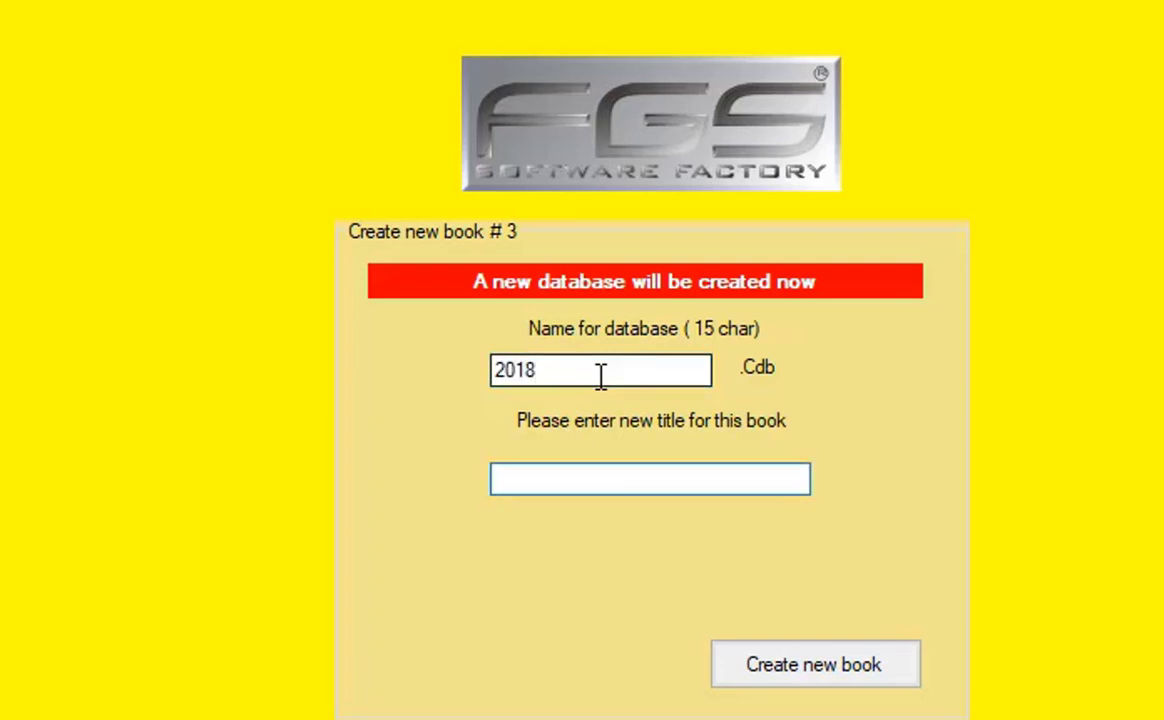
pyautogui.write('Cash Book 2')
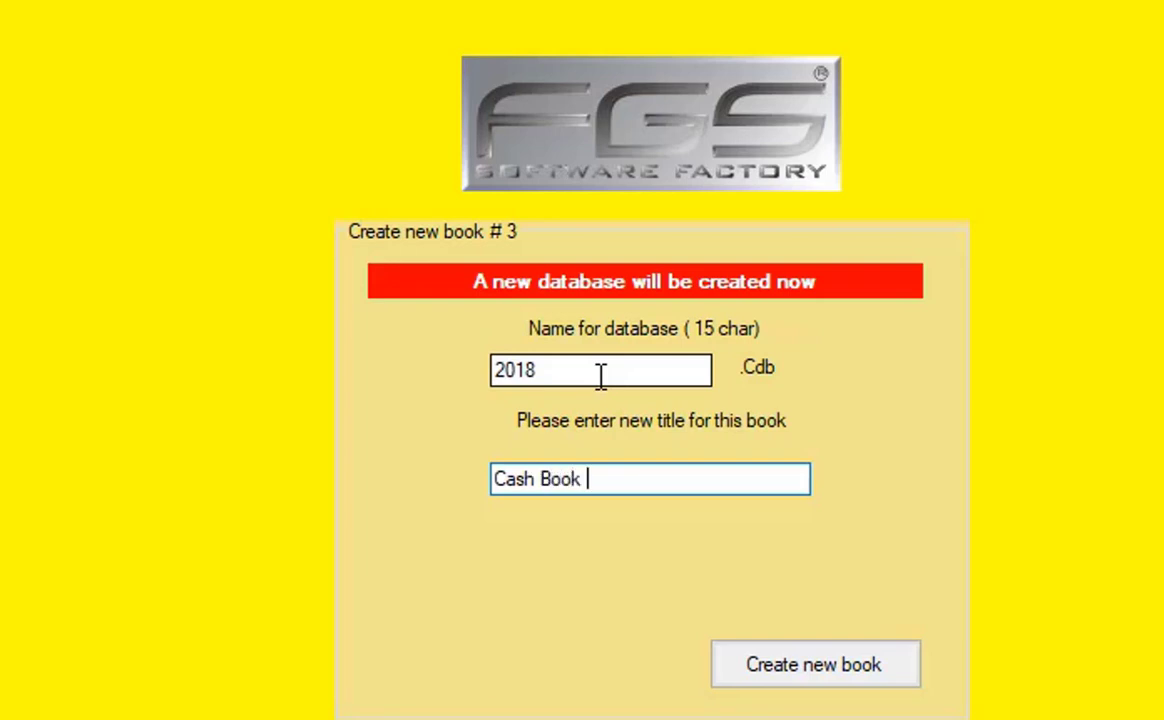
pyautogui.write('018')
pyautogui.press('Tab')
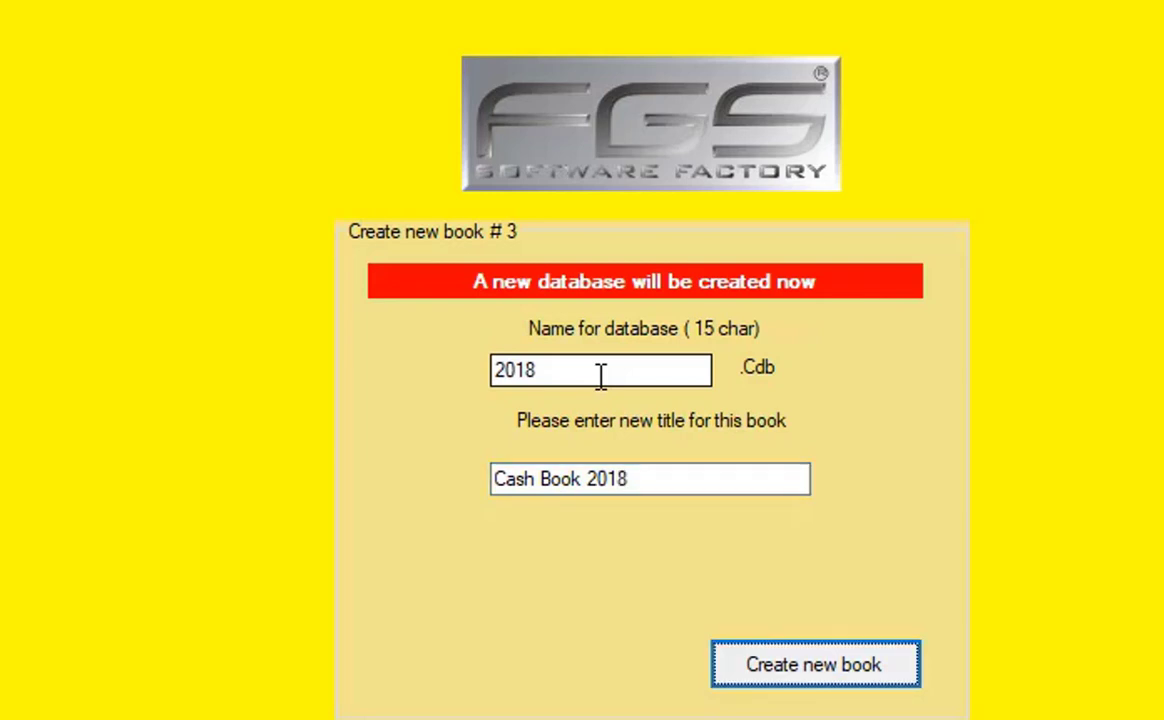
pyautogui.press('Return')
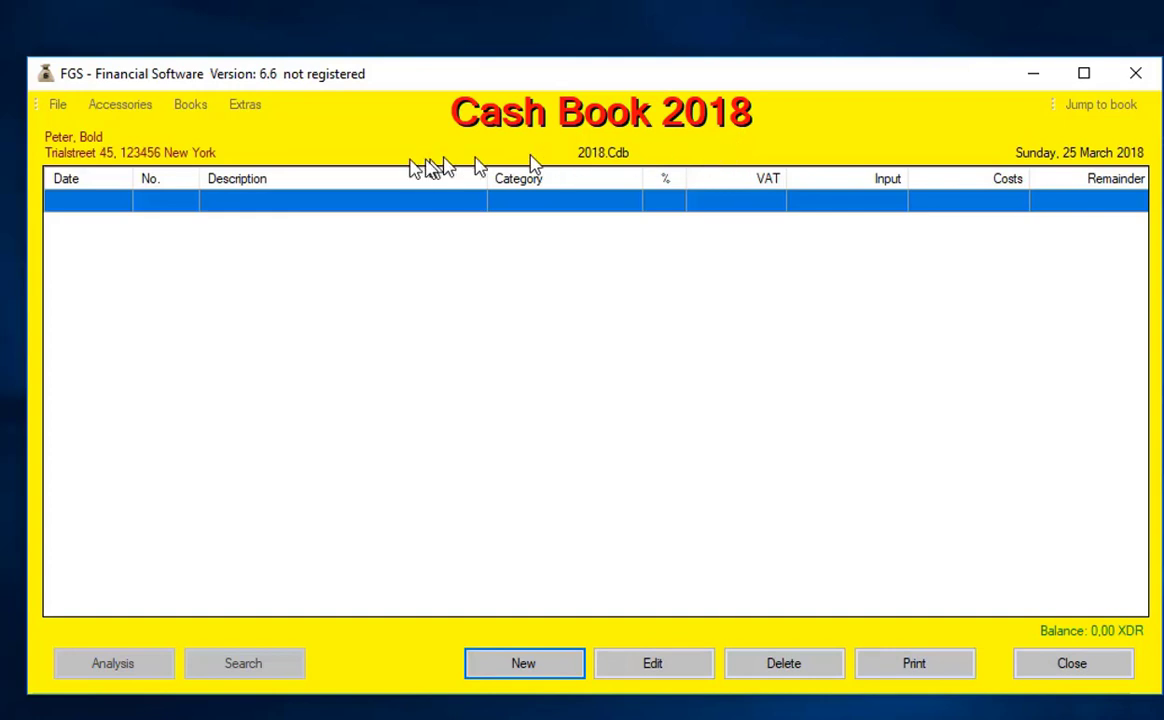
# - Leave the address unchanged and set Accessories > Currency Symbol to US-Dollar
pyautogui.click(83, 148)
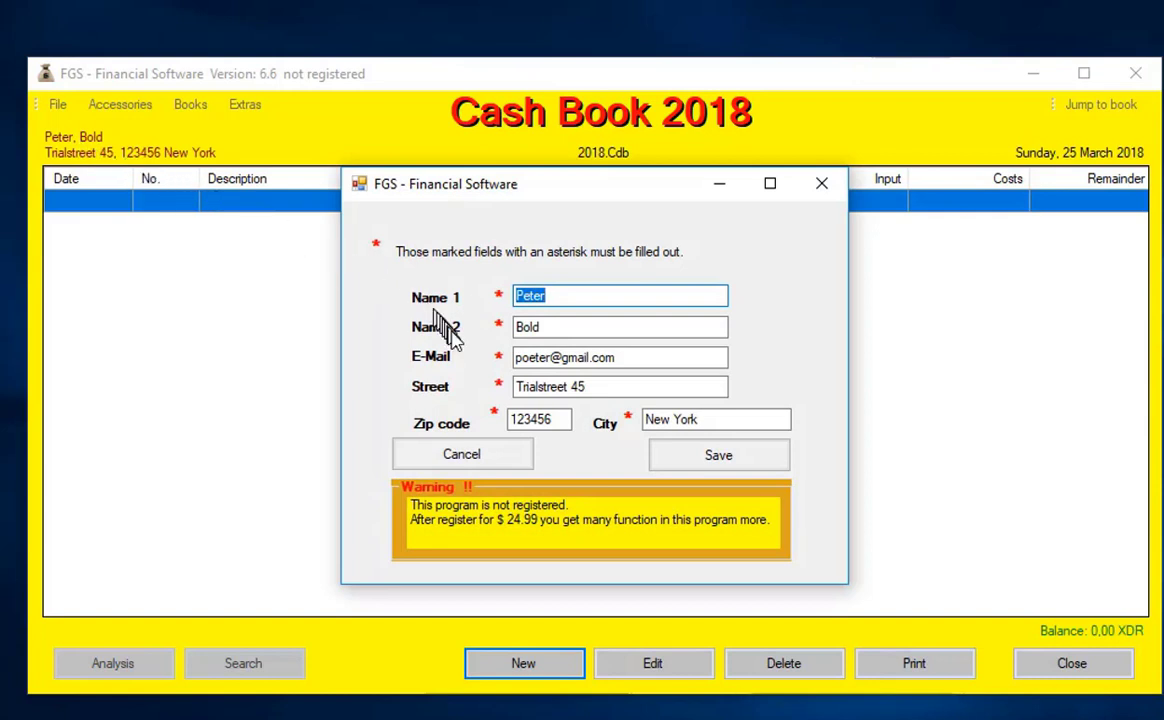
pyautogui.click(484, 466)
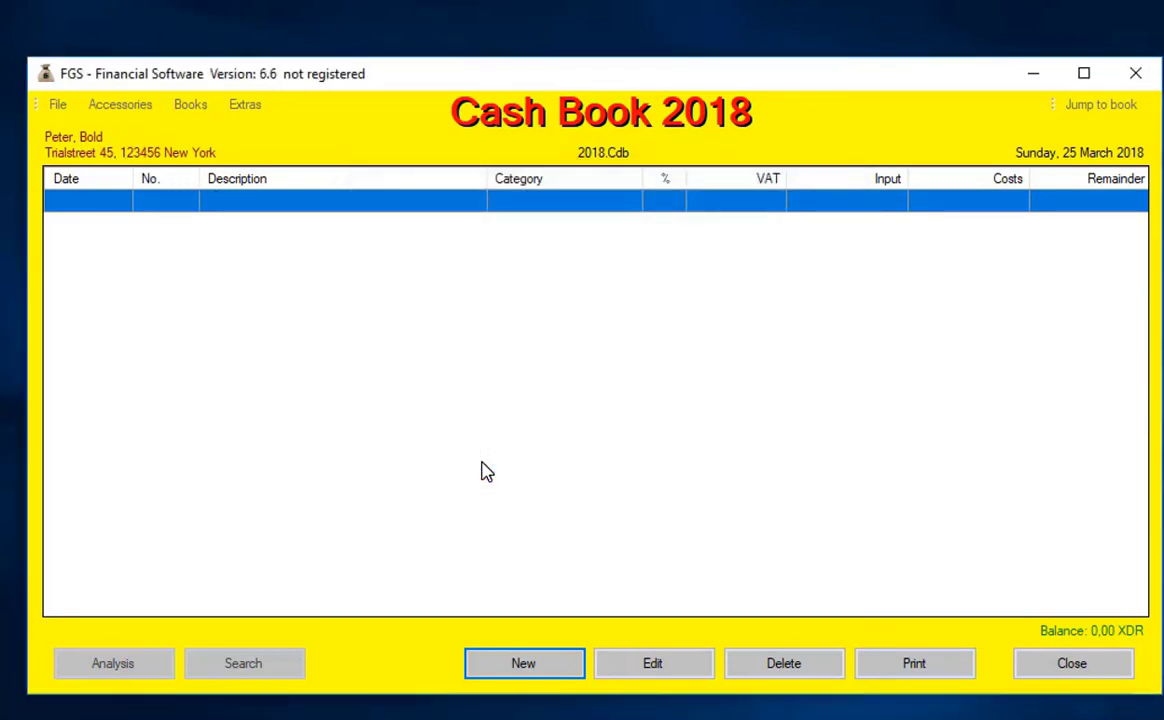
pyautogui.click(125, 108)
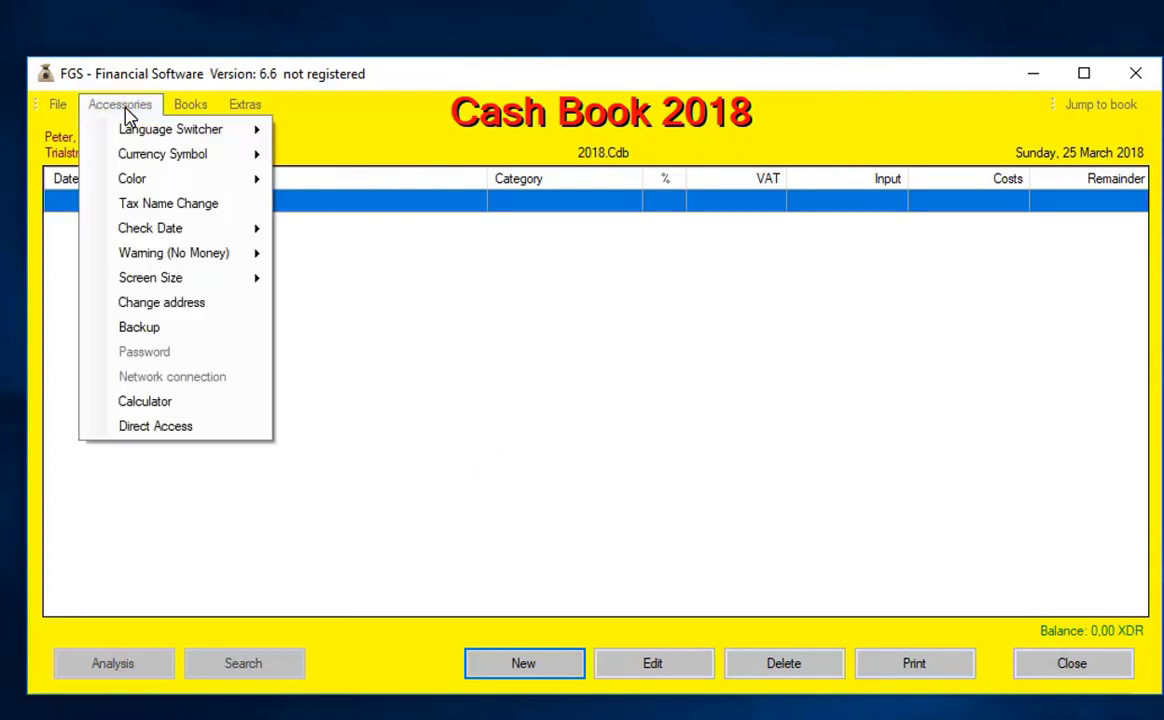
pyautogui.moveTo(125, 135)
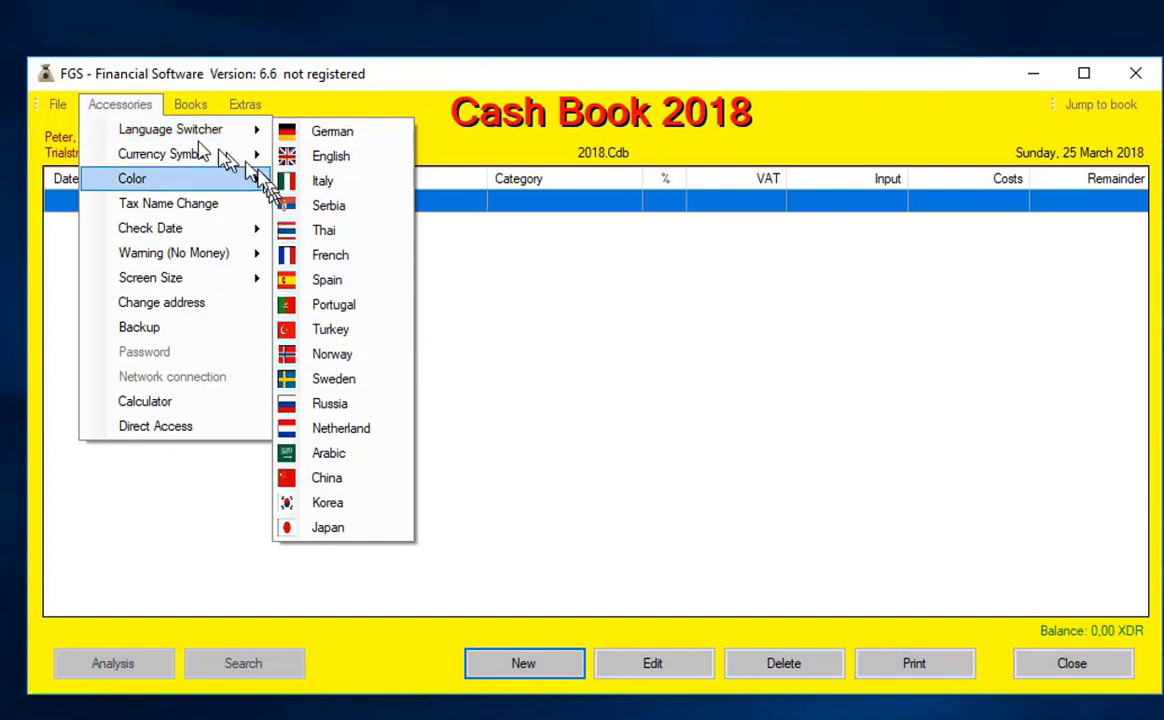
pyautogui.moveTo(175, 160)
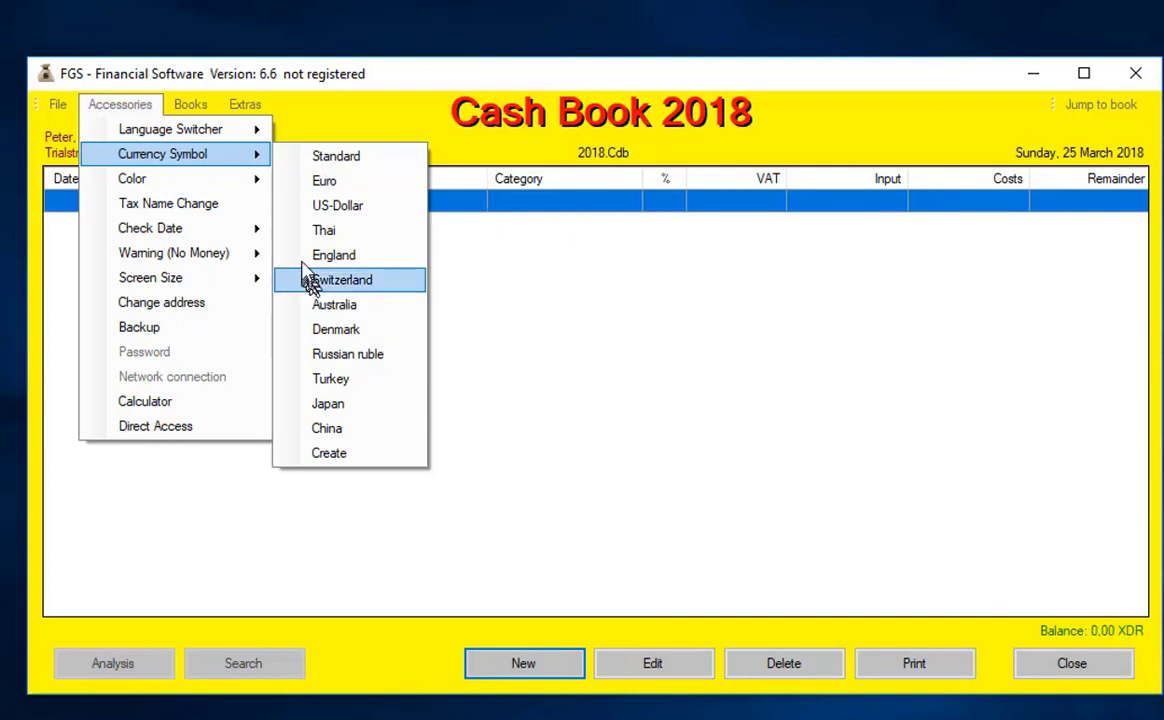
pyautogui.click(337, 207)
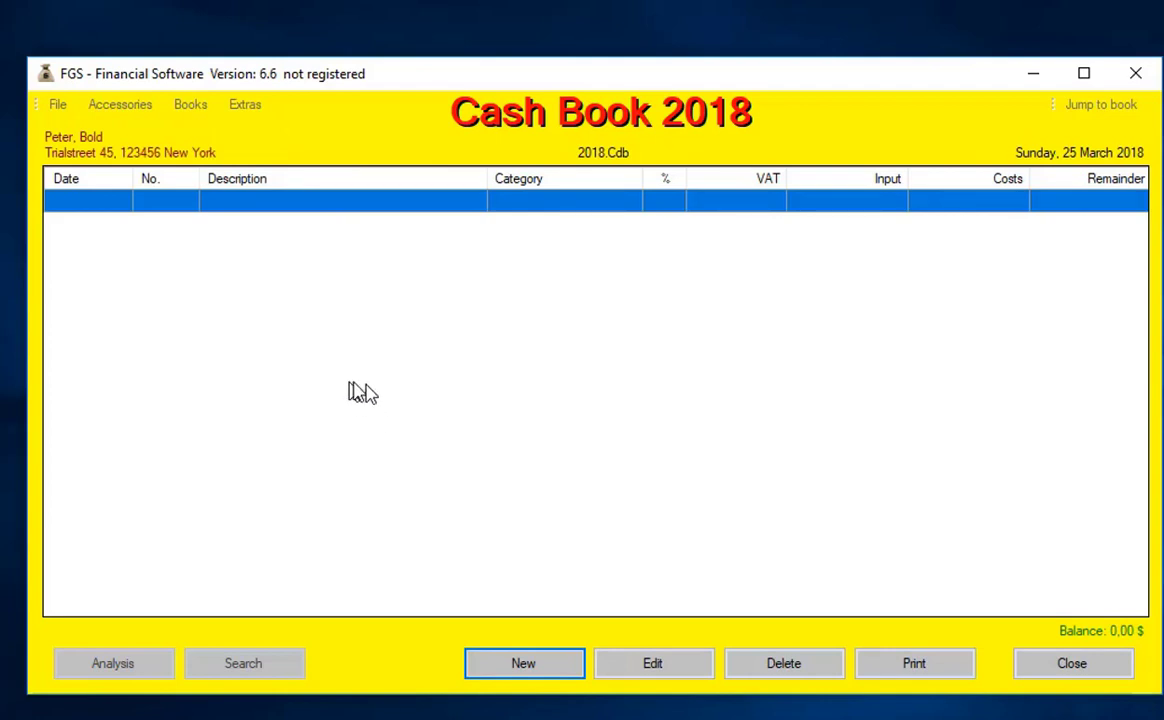
# - Start a new entry dated 01/01/2018 with the entry number cleared
pyautogui.click(526, 665)
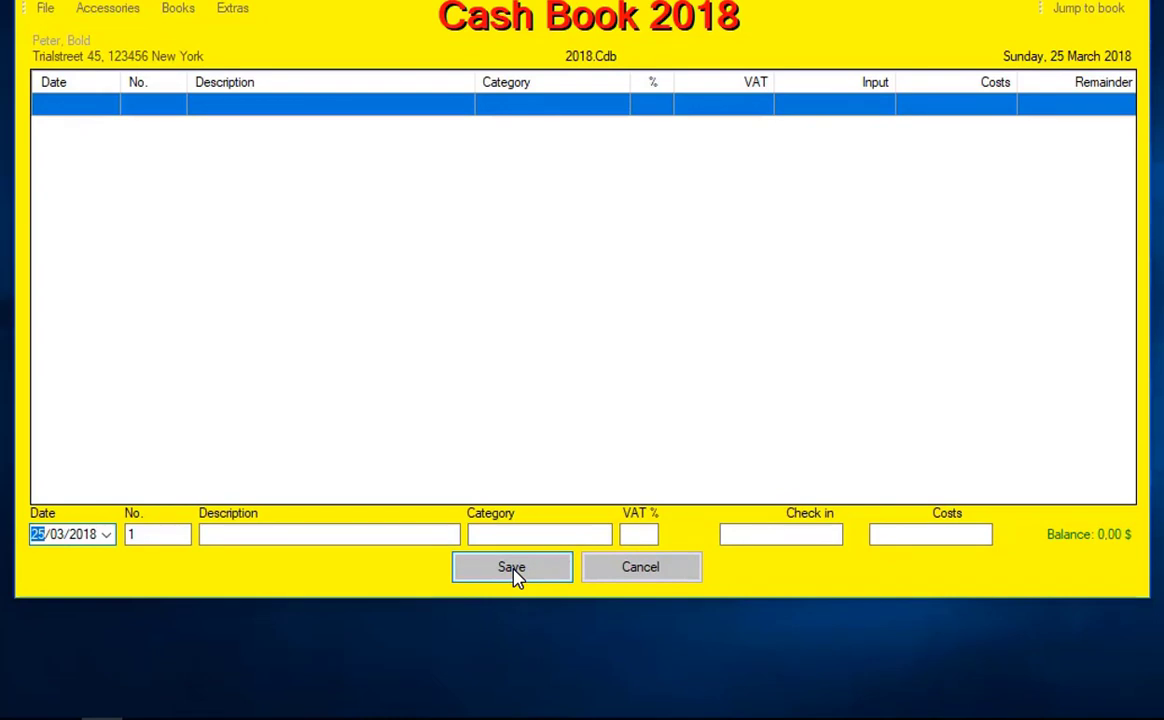
pyautogui.write('1')
pyautogui.press('Right')
pyautogui.write('1')
pyautogui.press('Tab')
pyautogui.press('BackSpace')
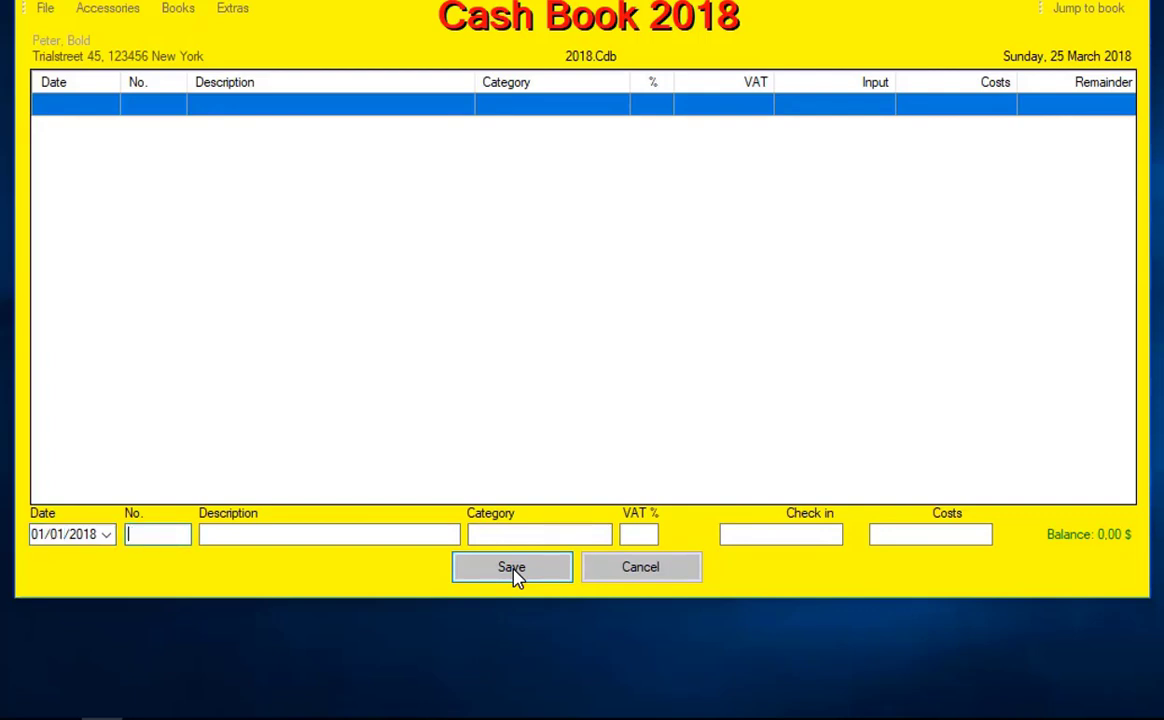
pyautogui.press('Tab')
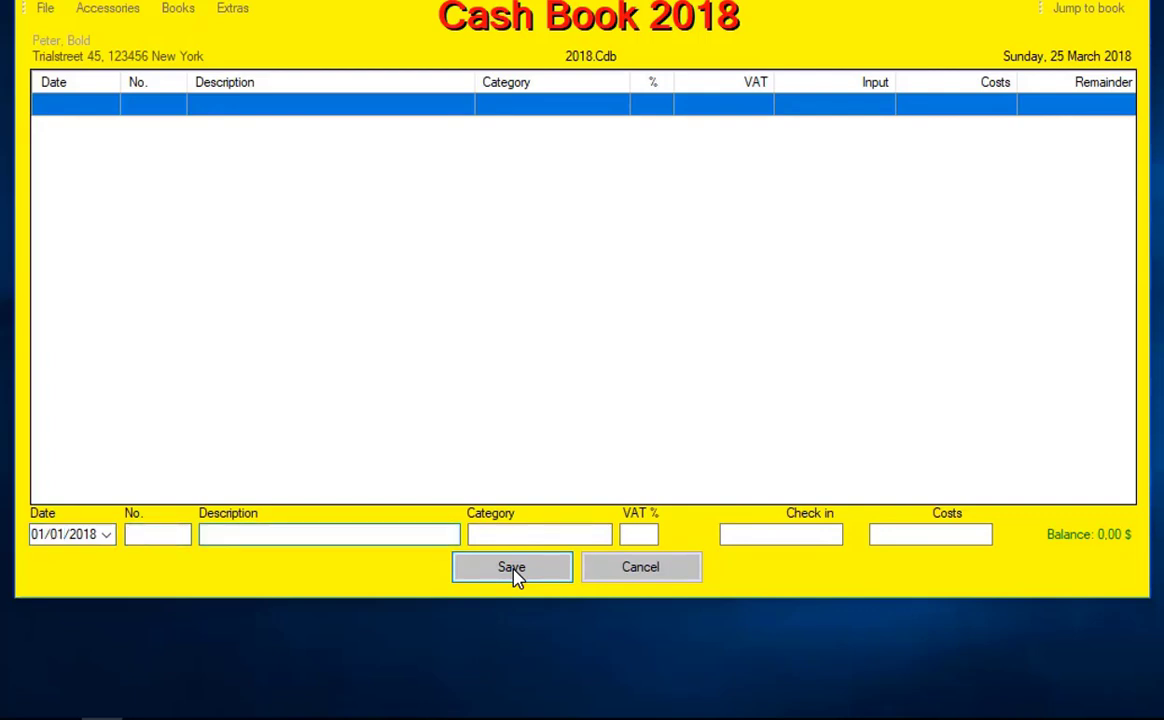
# - Give the entry description 'Start' and a 3520 check-in, then save it
pyautogui.write('Startr')
pyautogui.press('BackSpace')
pyautogui.press('BackSpace')
pyautogui.write('t')
pyautogui.press('Tab')
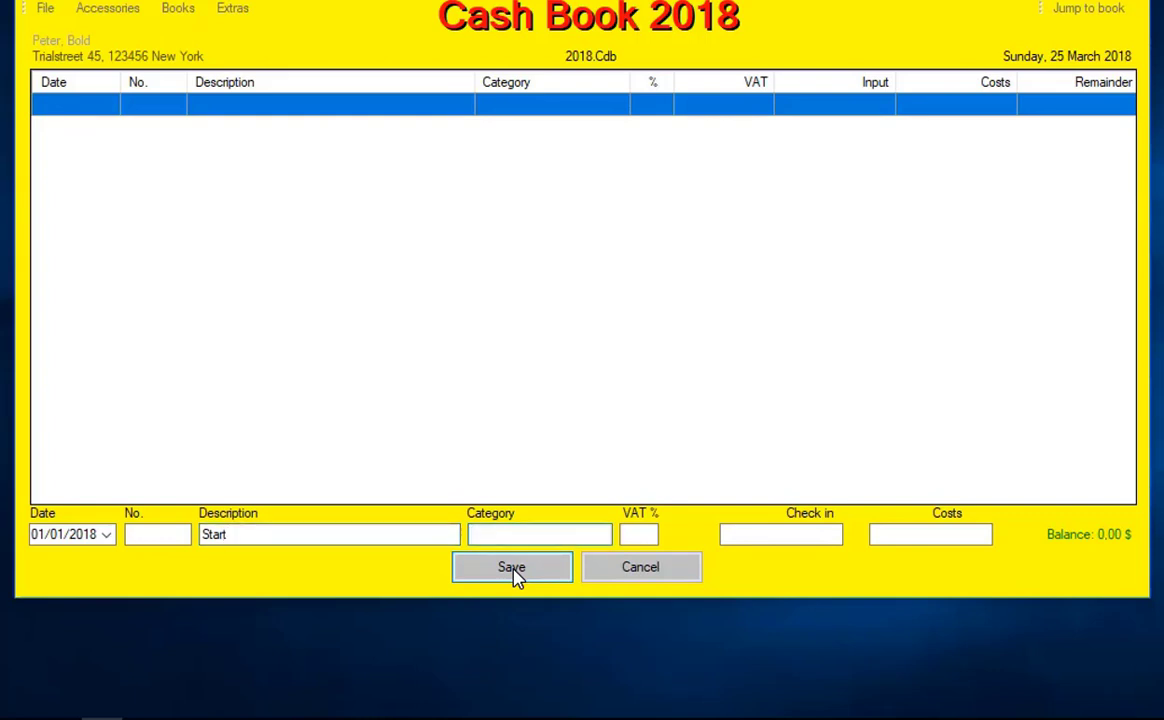
pyautogui.press('Tab')
pyautogui.press('Tab')
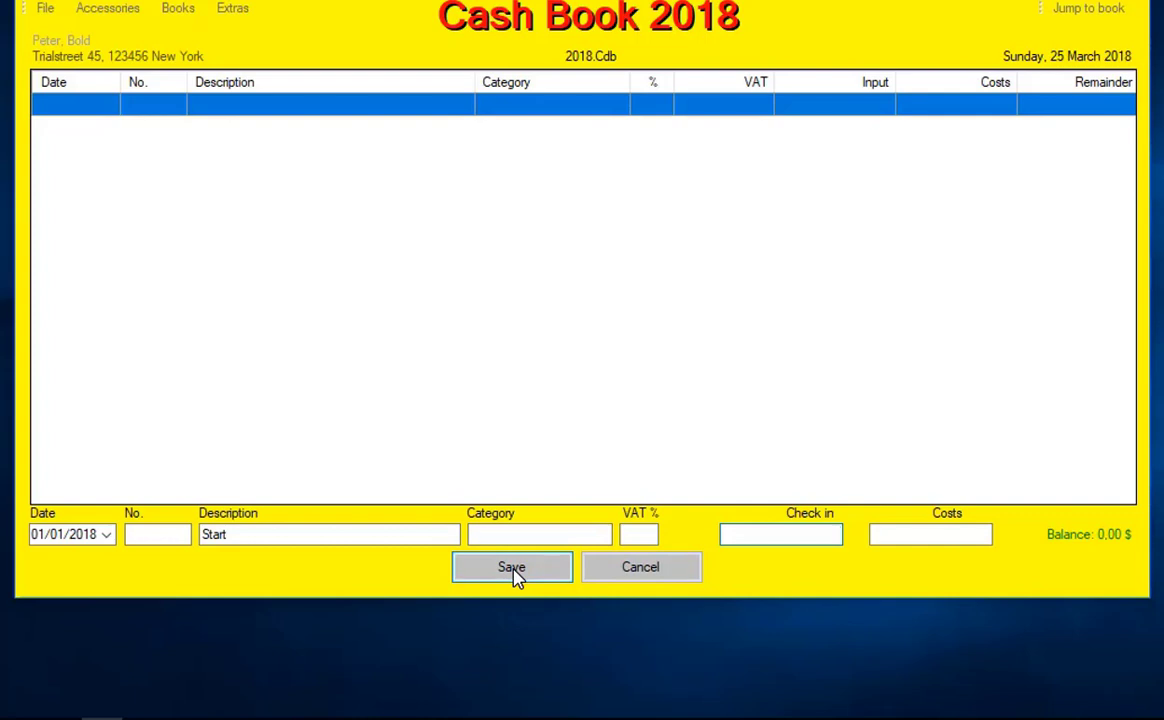
pyautogui.write('3520')
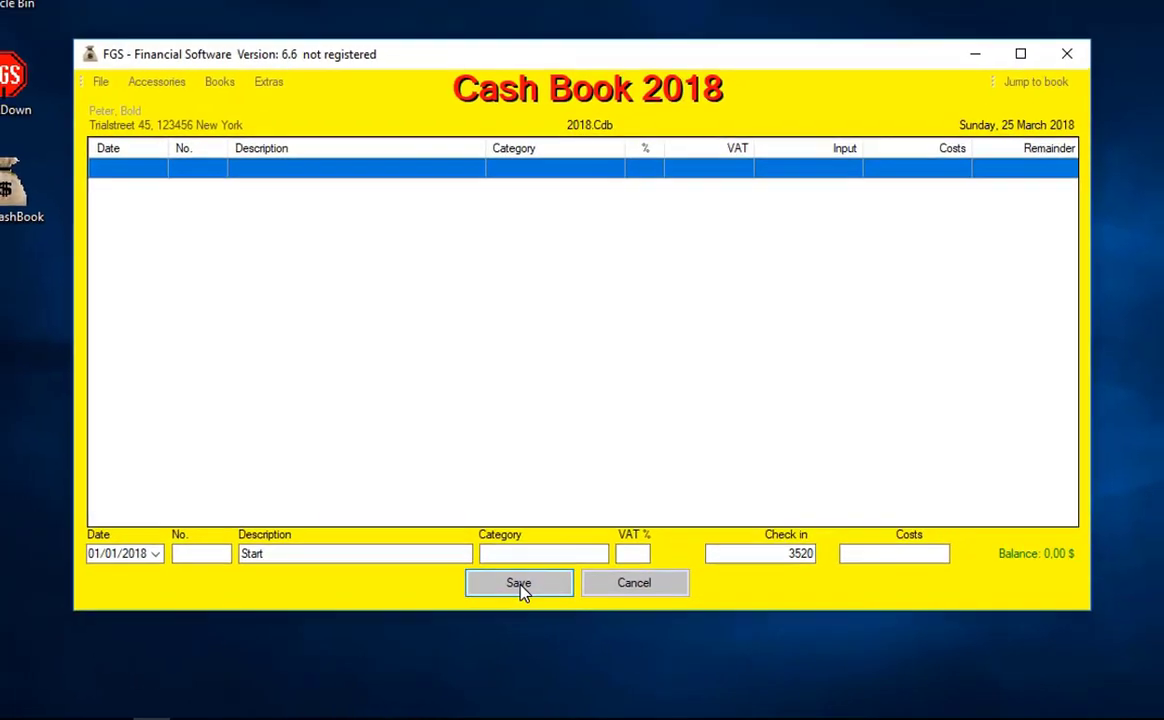
pyautogui.click(515, 577)
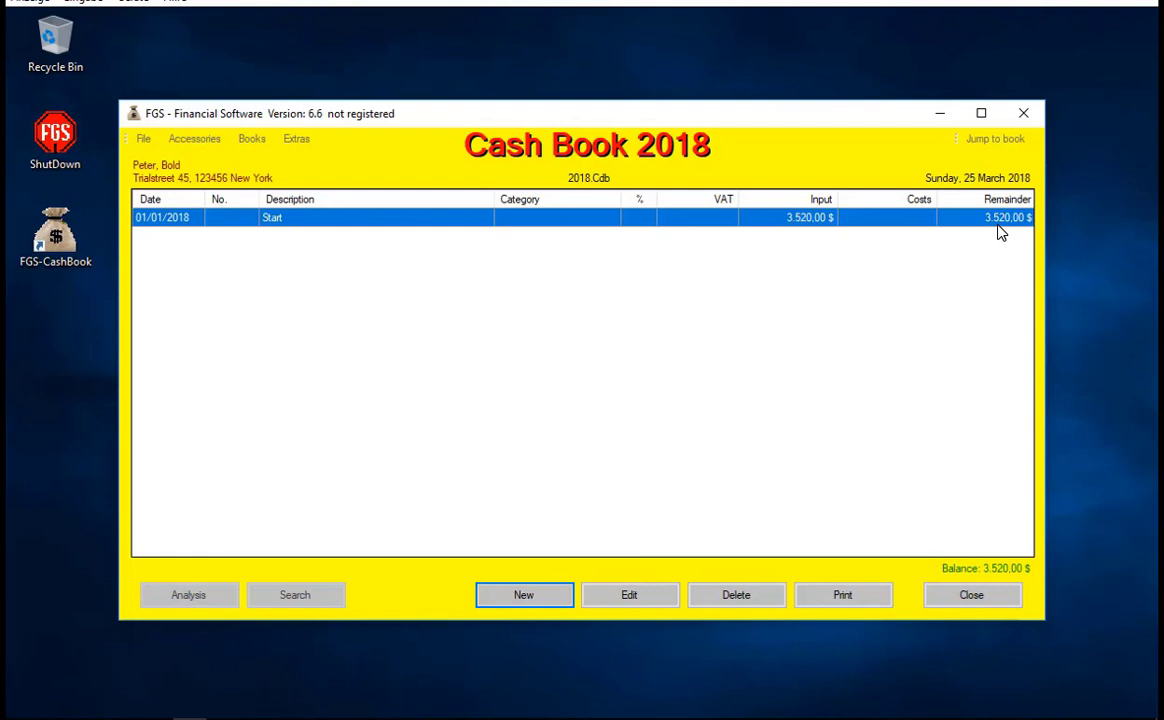
# - Pick white via Accessories > Color > Selection to replace the yellow window colour
pyautogui.click(195, 146)
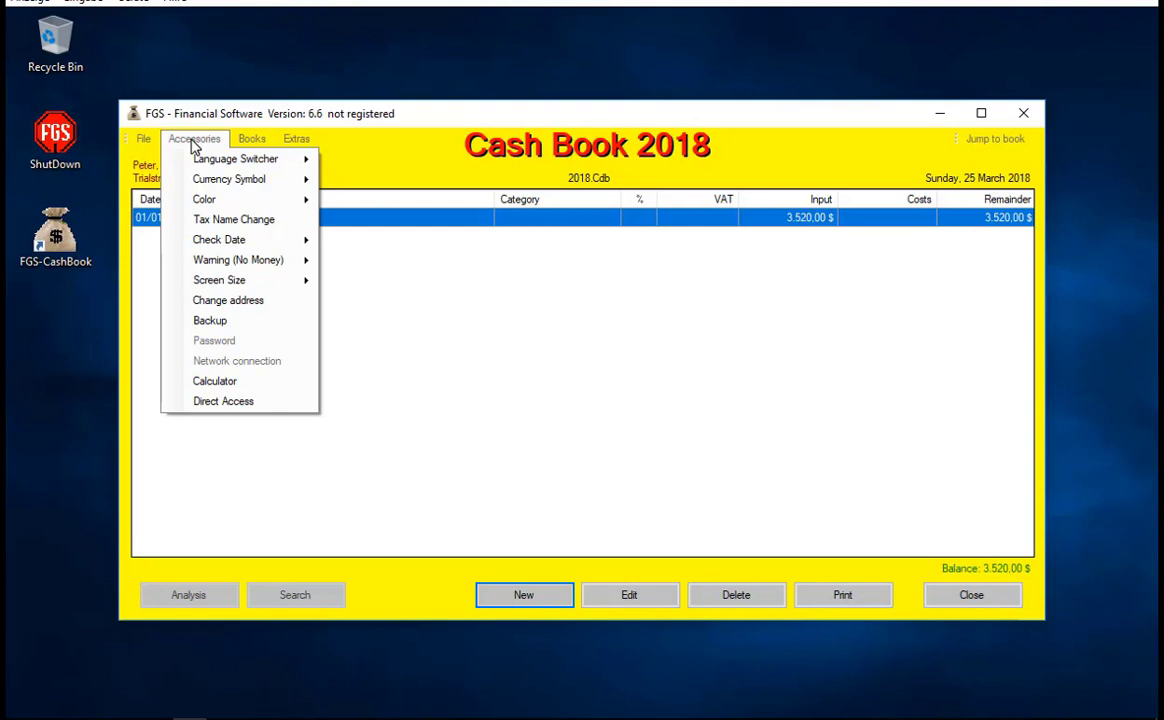
pyautogui.moveTo(196, 199)
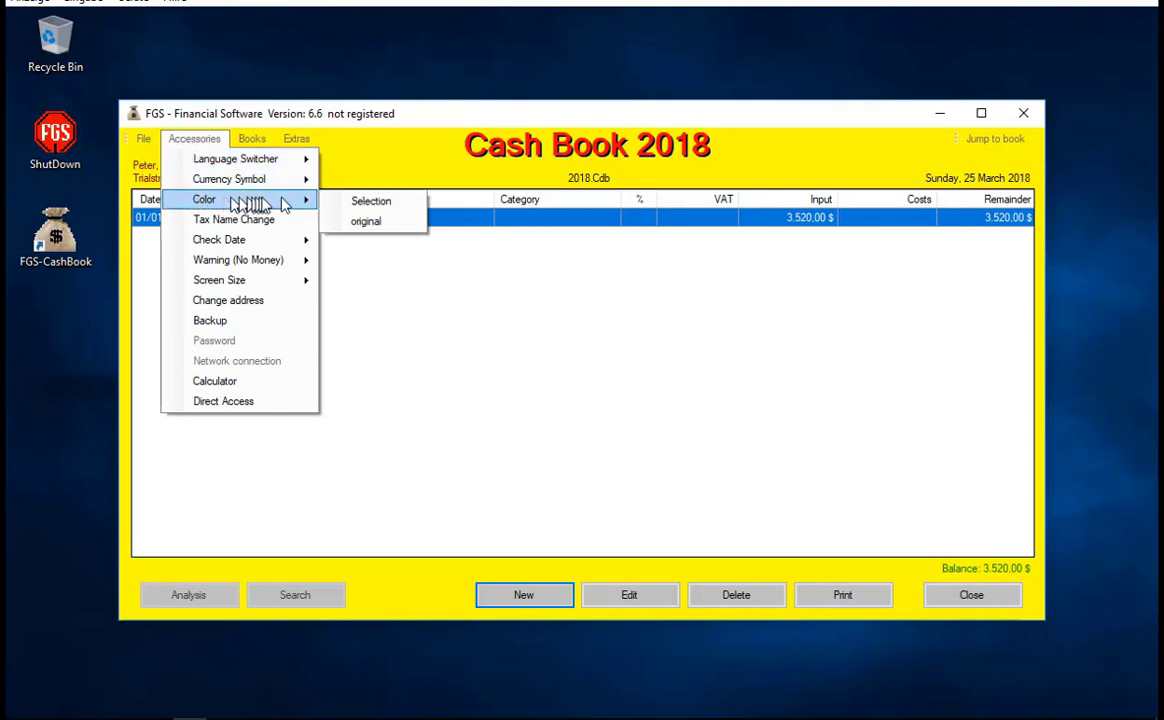
pyautogui.click(366, 204)
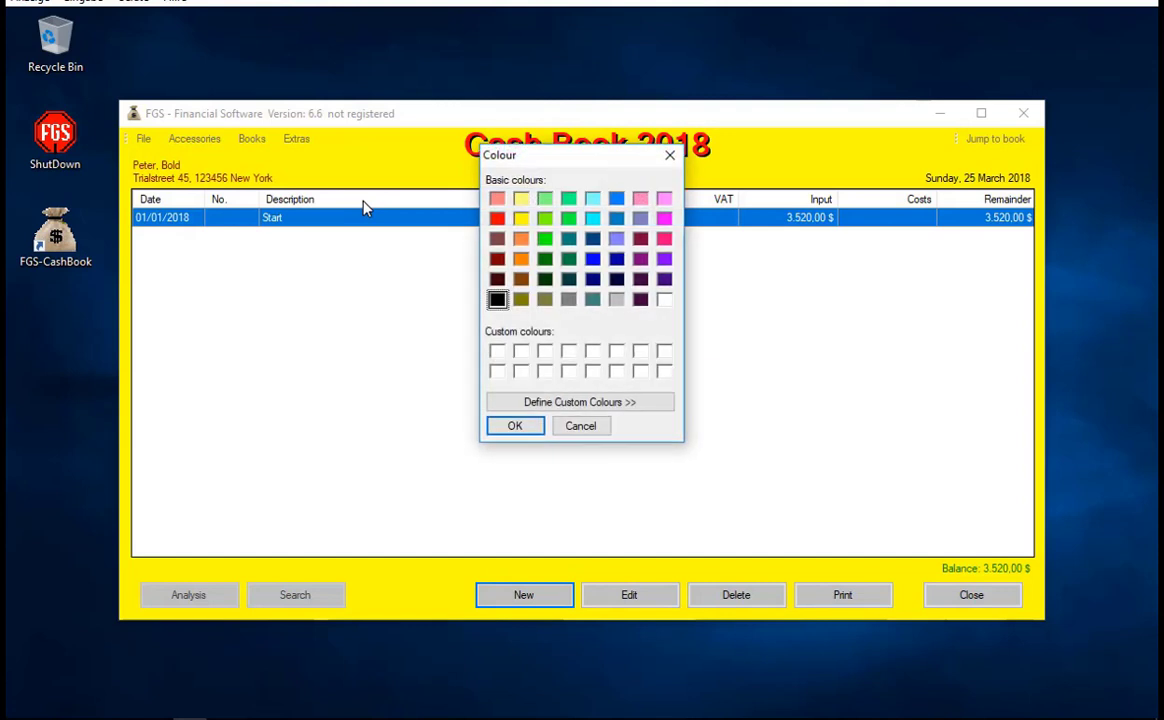
pyautogui.click(664, 300)
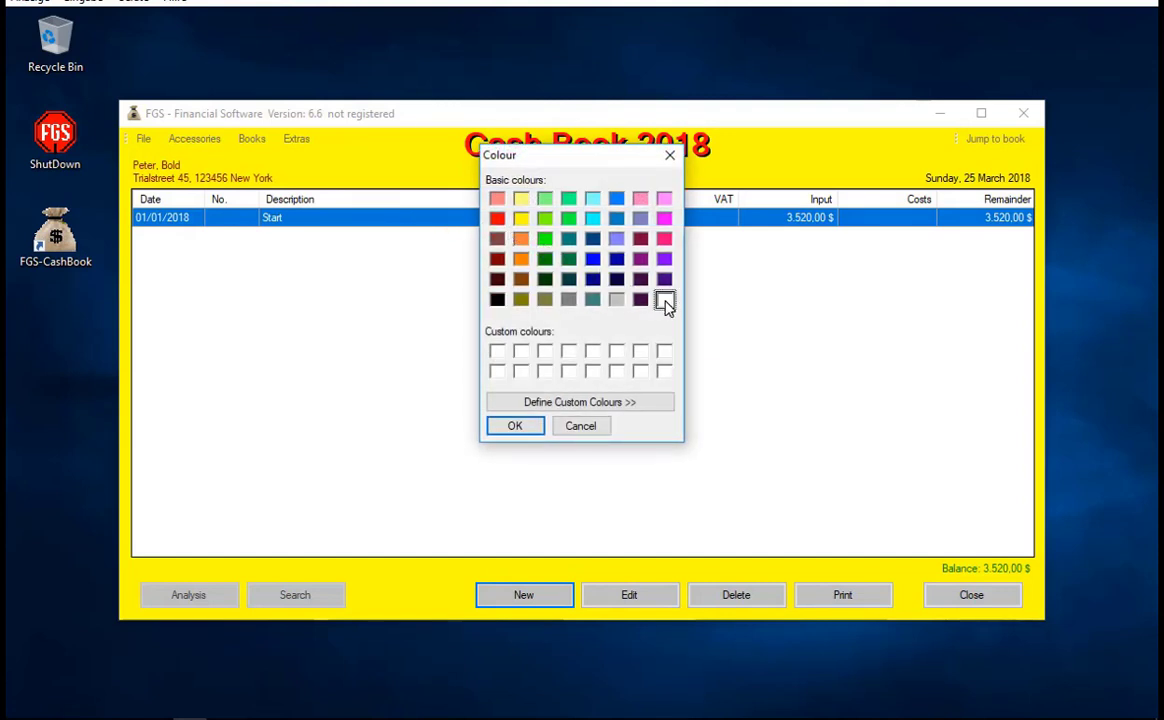
pyautogui.click(530, 430)
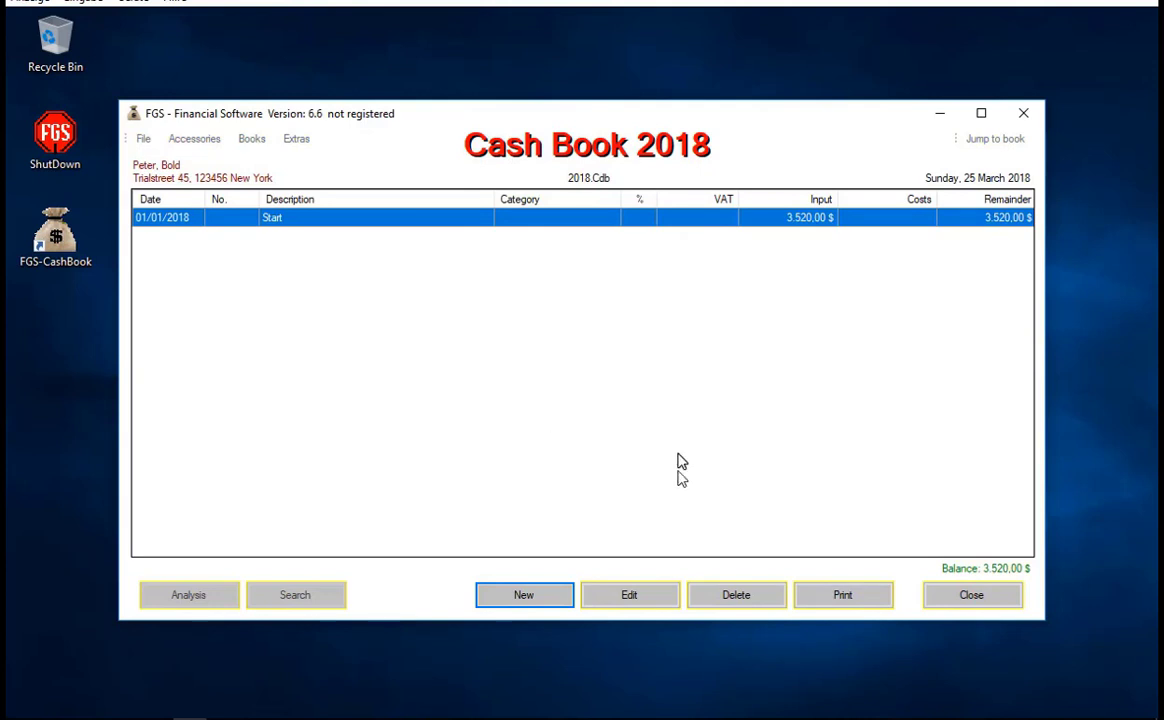
# - Close the Cash Book window and relaunch FGS-CashBook from the desktop shortcut
pyautogui.click(972, 595)
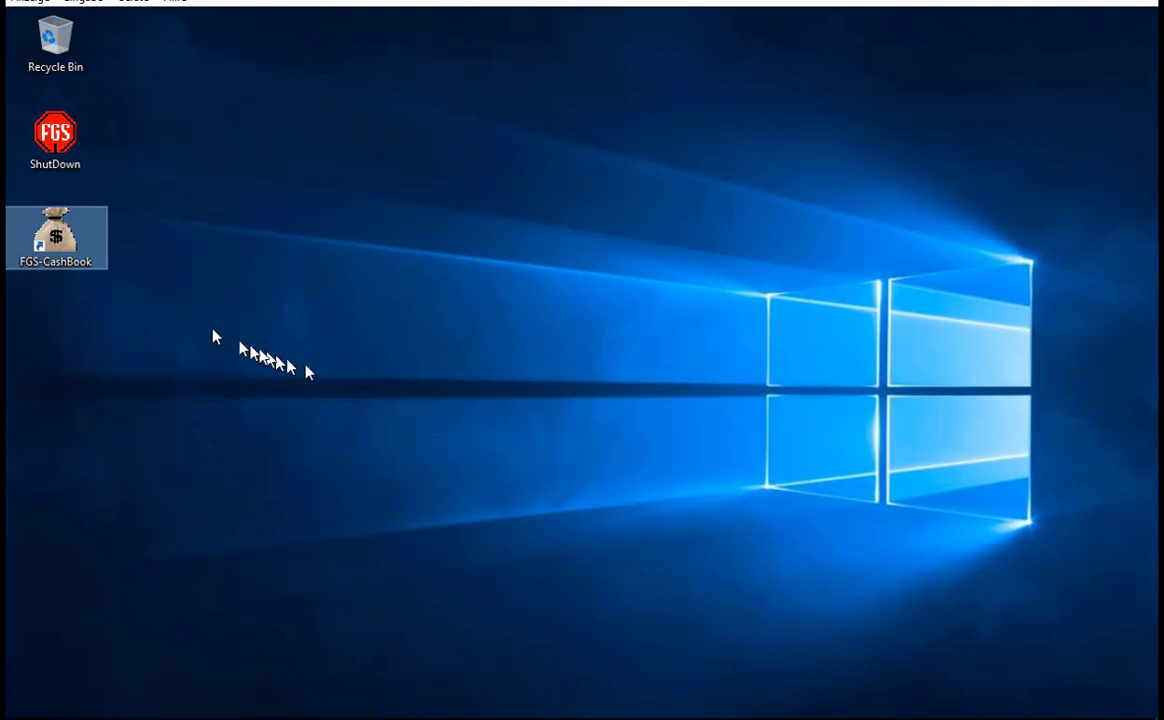
pyautogui.doubleClick(72, 256)
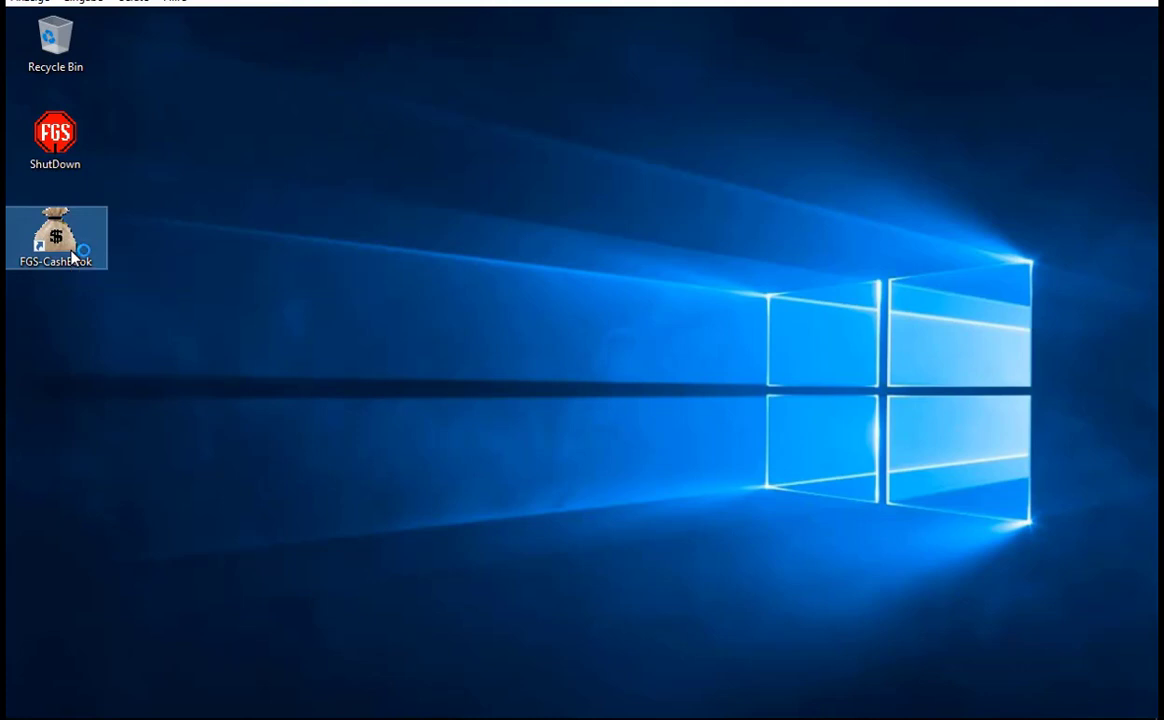